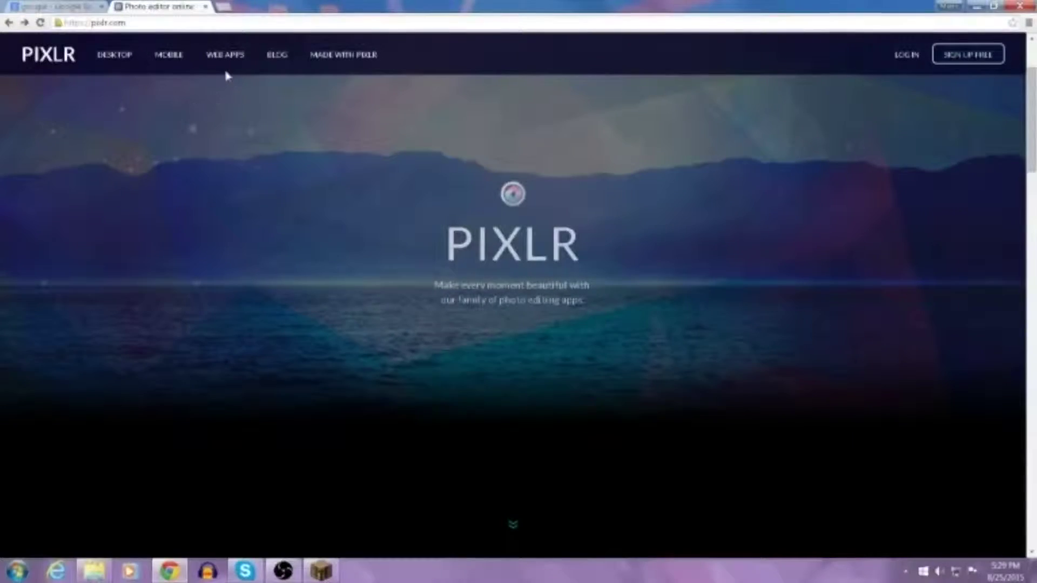
- Launch the Pixlr Editor web app from the Editor card on pixlr.com
{"action": "left_click", "coordinate": [176, 22]}
{"action": "left_click", "coordinate": [130, 23]}
{"action": "scroll", "coordinate": [514, 531], "scroll_direction": "down", "scroll_amount": 5}
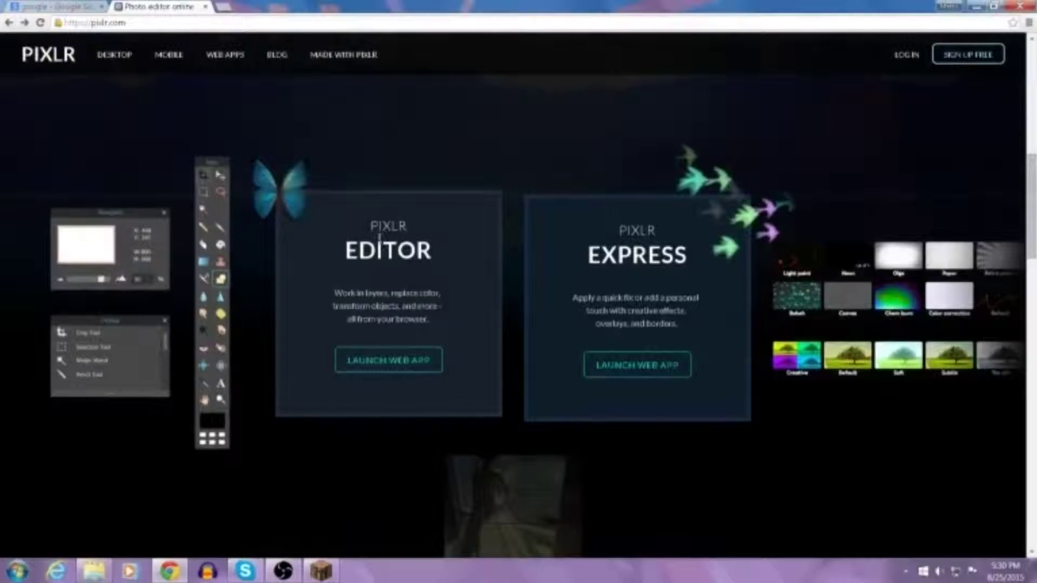
{"action": "left_click", "coordinate": [400, 359]}
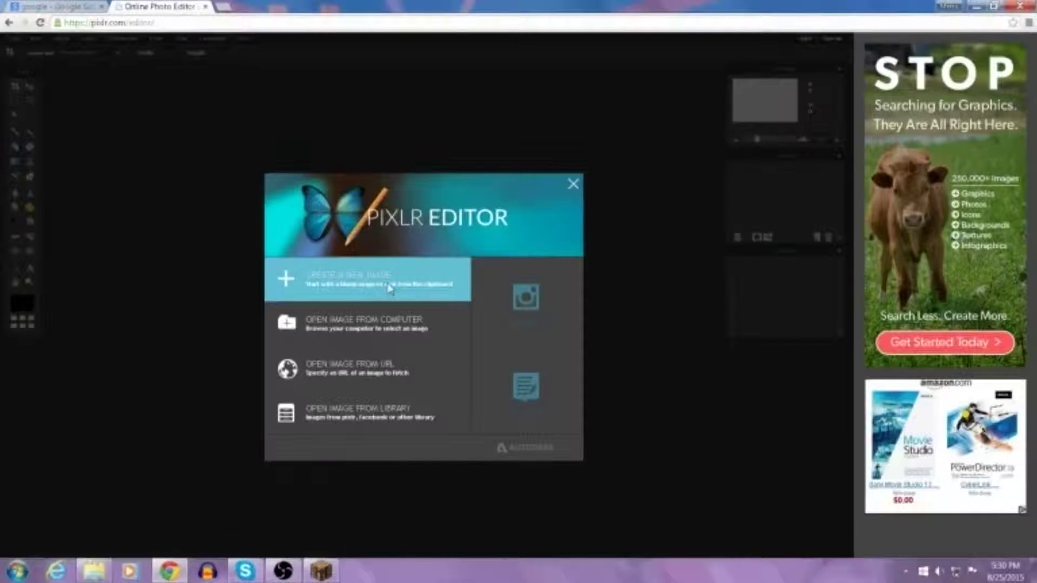
- Create a new transparent 1280×720 blank image
{"action": "left_click", "coordinate": [390, 288]}
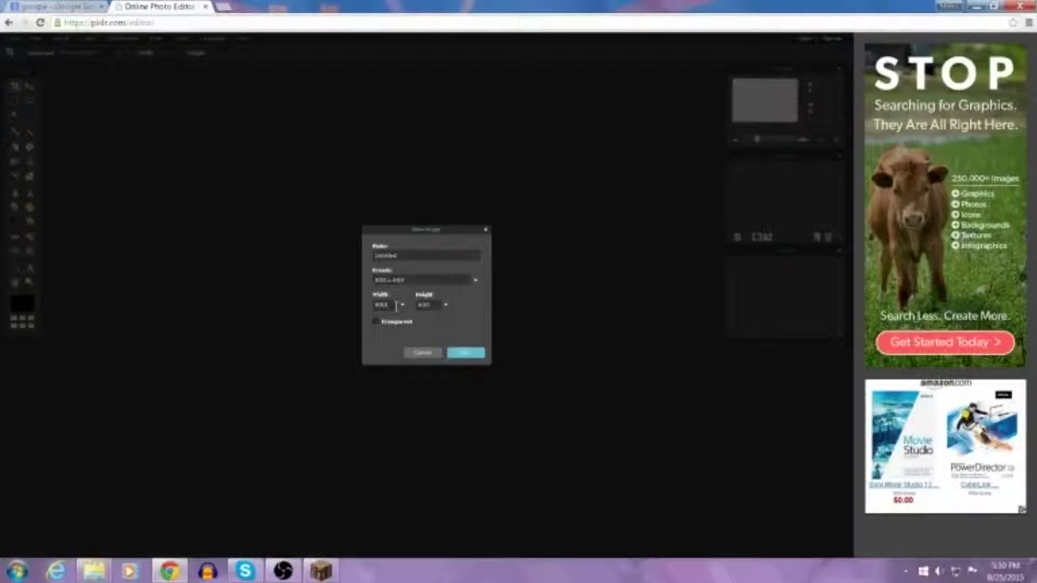
{"action": "type", "text": "1200"}
{"action": "left_click", "coordinate": [376, 322]}
{"action": "left_click", "coordinate": [467, 353]}
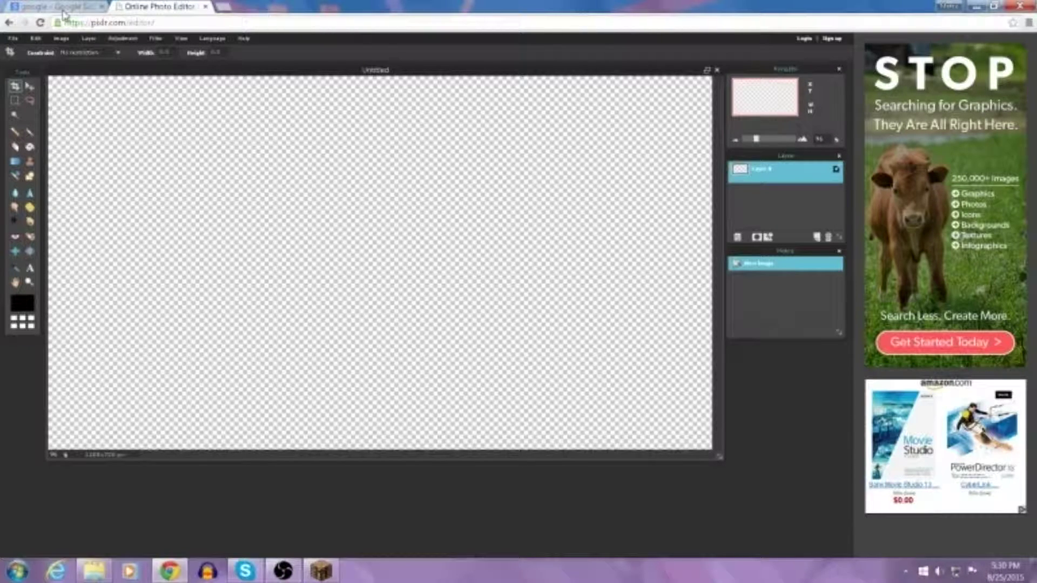
- Try two blue preset linear gradients on the canvas, then undo both
{"action": "left_click", "coordinate": [15, 161]}
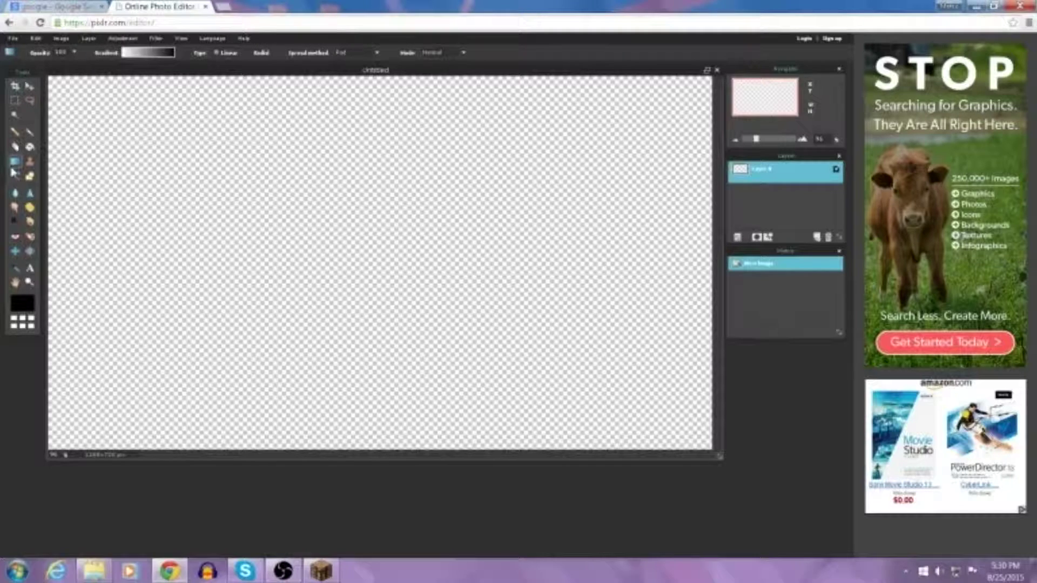
{"action": "left_click", "coordinate": [148, 52]}
{"action": "left_click", "coordinate": [180, 220]}
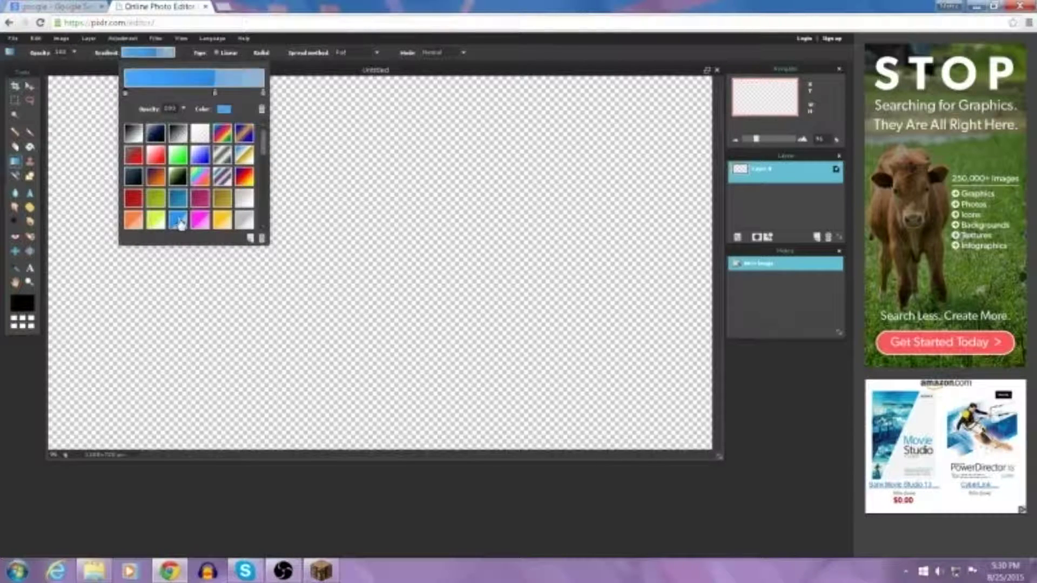
{"action": "left_click", "coordinate": [308, 161]}
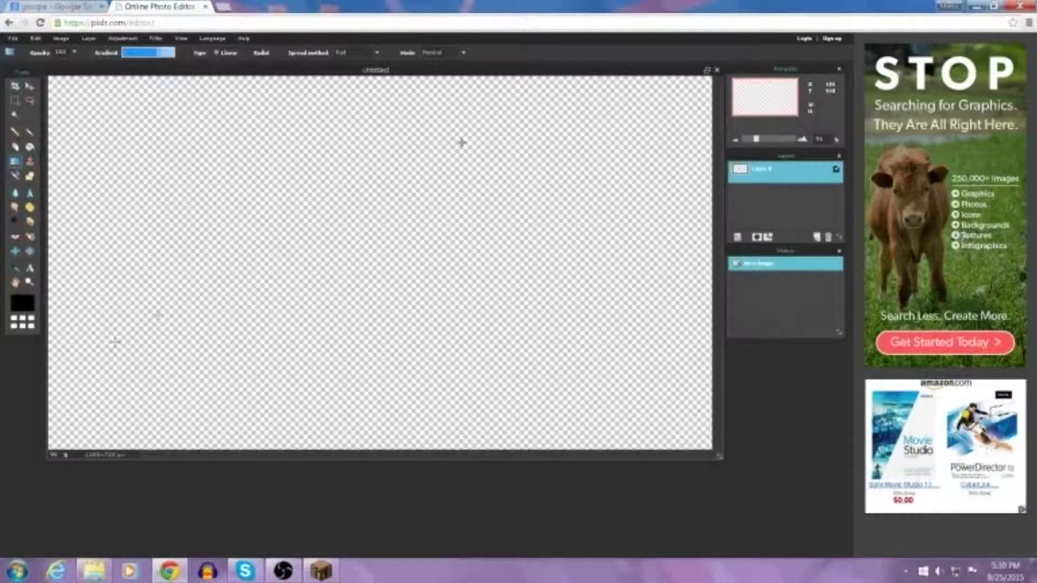
{"action": "left_click_drag", "start_coordinate": [461, 142], "coordinate": [635, 99]}
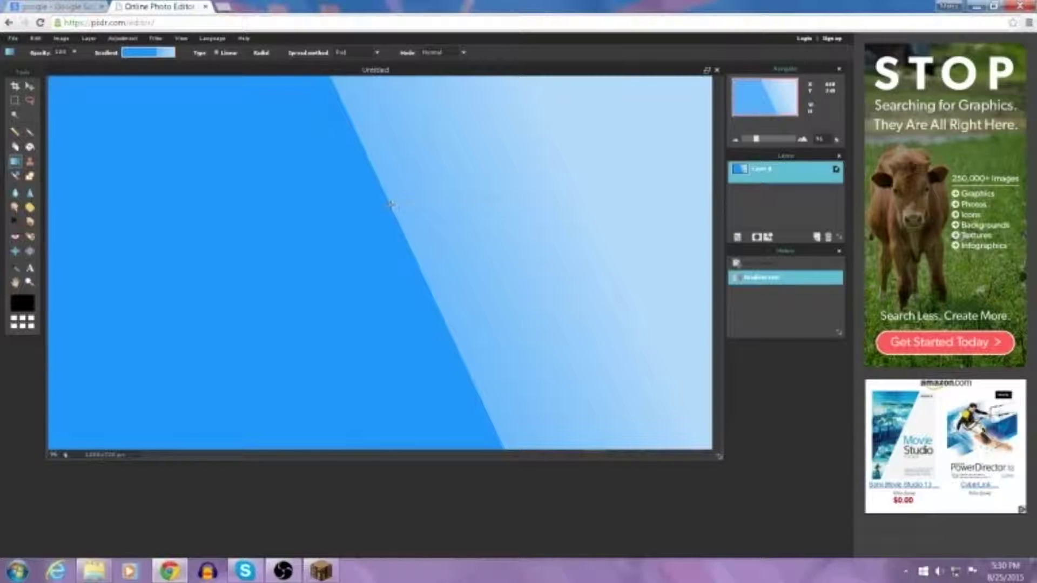
{"action": "left_click_drag", "start_coordinate": [559, 151], "coordinate": [569, 164]}
{"action": "key", "text": "ctrl+z"}
{"action": "key", "text": "ctrl+z"}
- Search Google Images for 'minecraft background'
{"action": "left_click", "coordinate": [73, 7]}
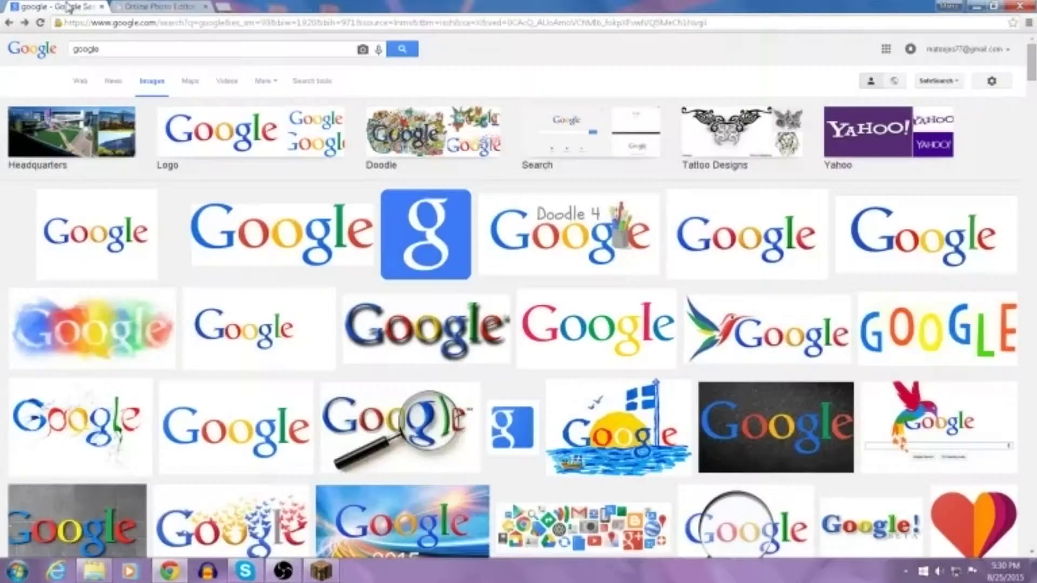
{"action": "left_click_drag", "start_coordinate": [205, 49], "coordinate": [3, 57]}
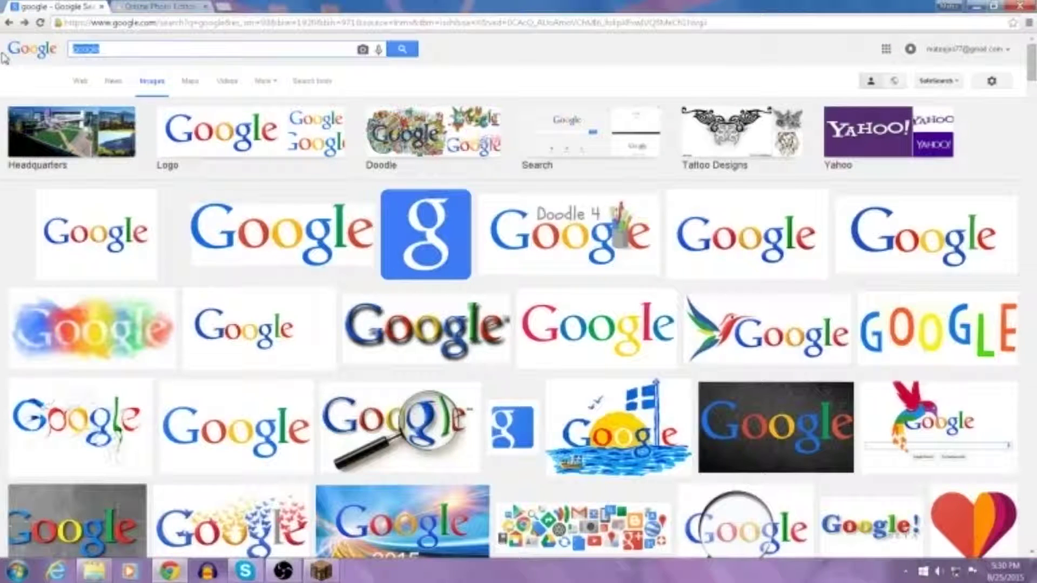
{"action": "type", "text": "m"}
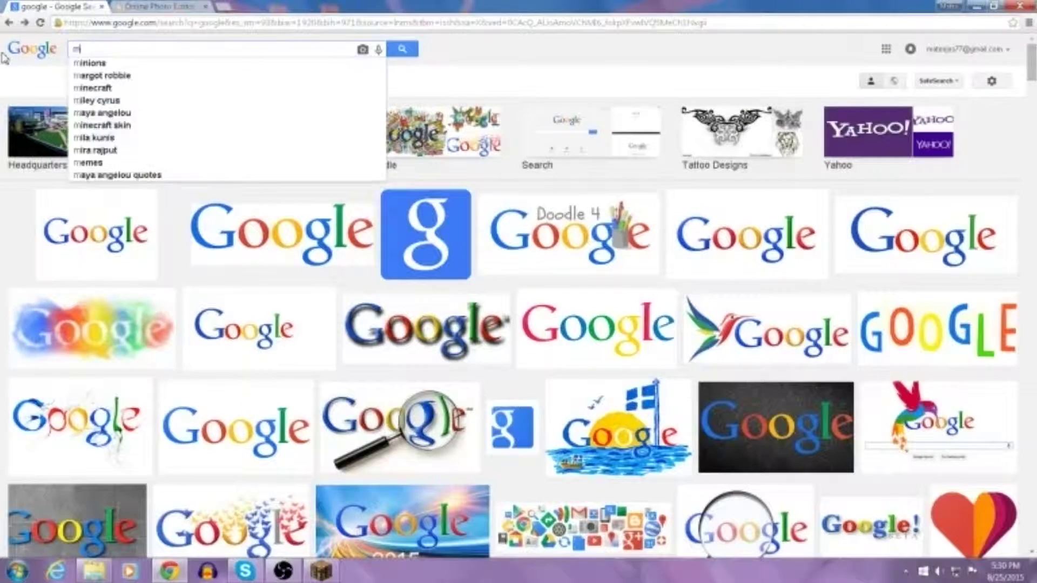
{"action": "type", "text": "inecraft"}
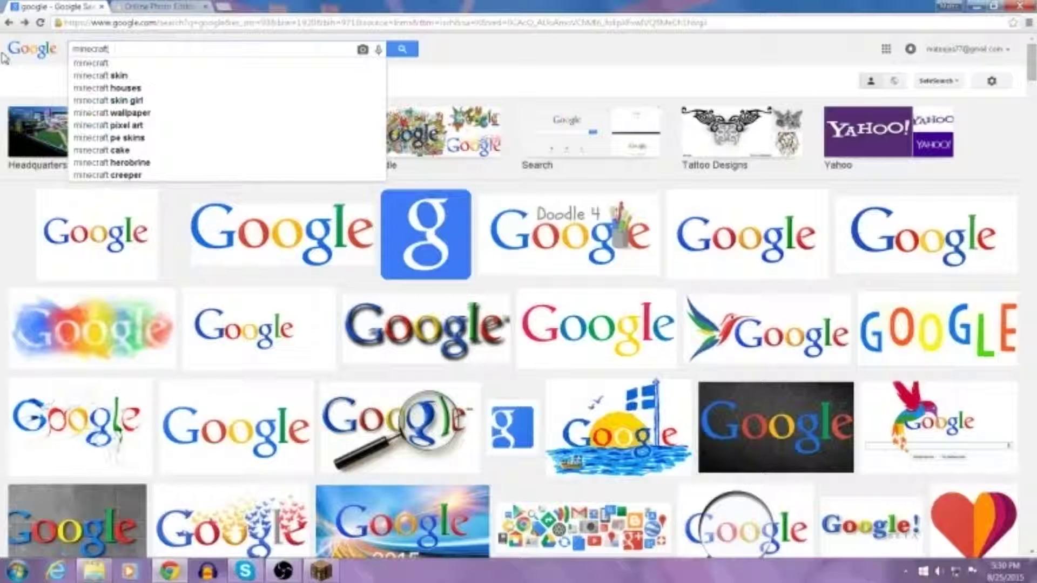
{"action": "type", "text": " ba"}
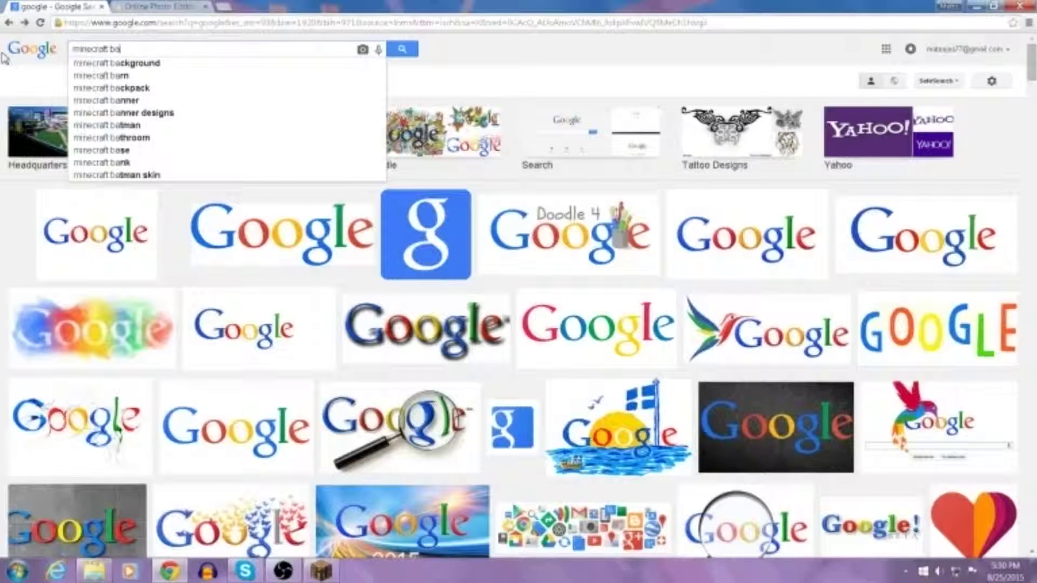
{"action": "key", "text": "Down"}
{"action": "key", "text": "Return"}
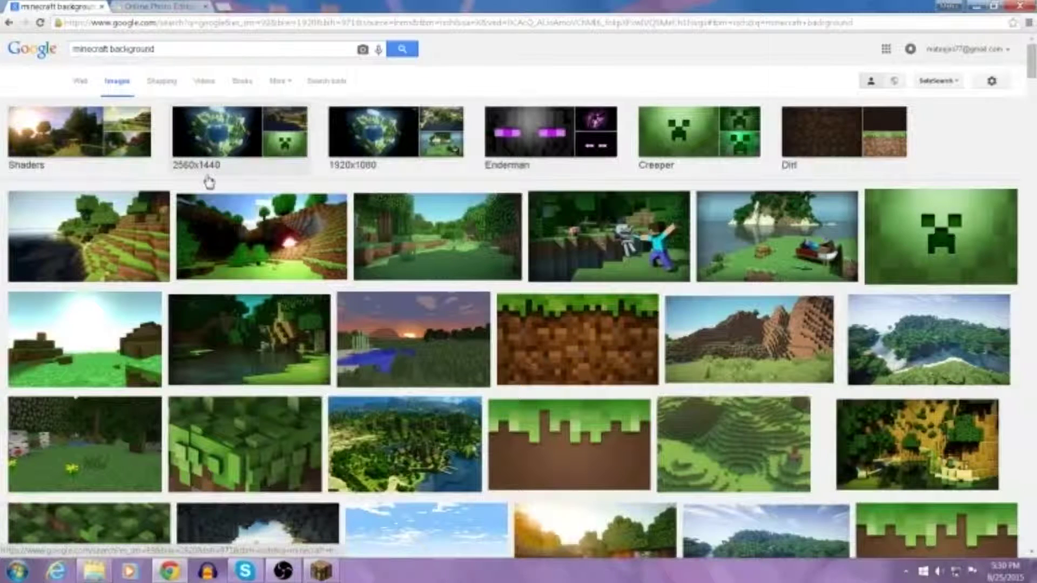
{"action": "mouse_move", "coordinate": [917, 444]}
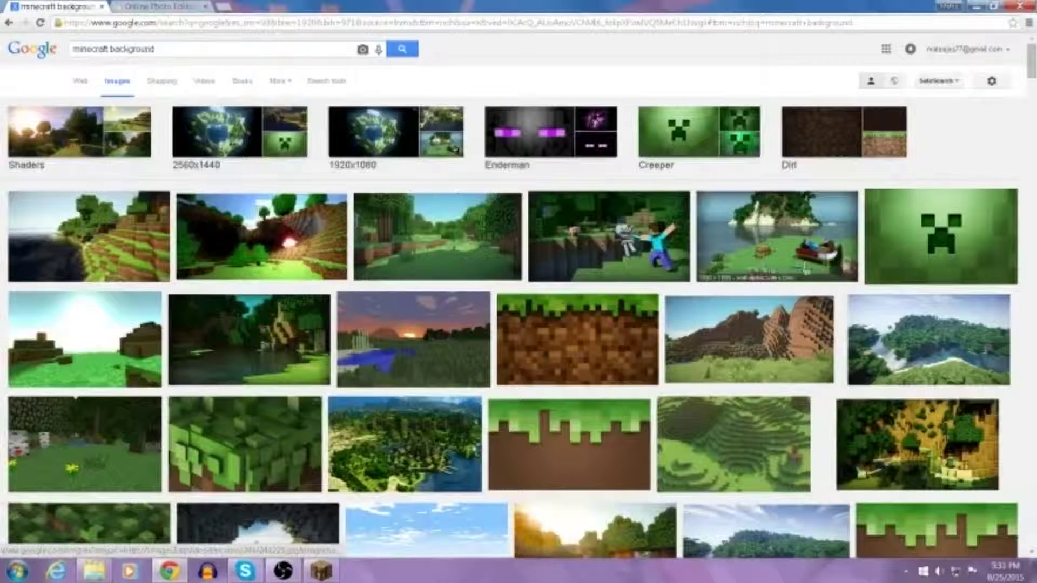
- Save the treehouse scene image to Pictures as 'minecraft background'
{"action": "left_click", "coordinate": [901, 429]}
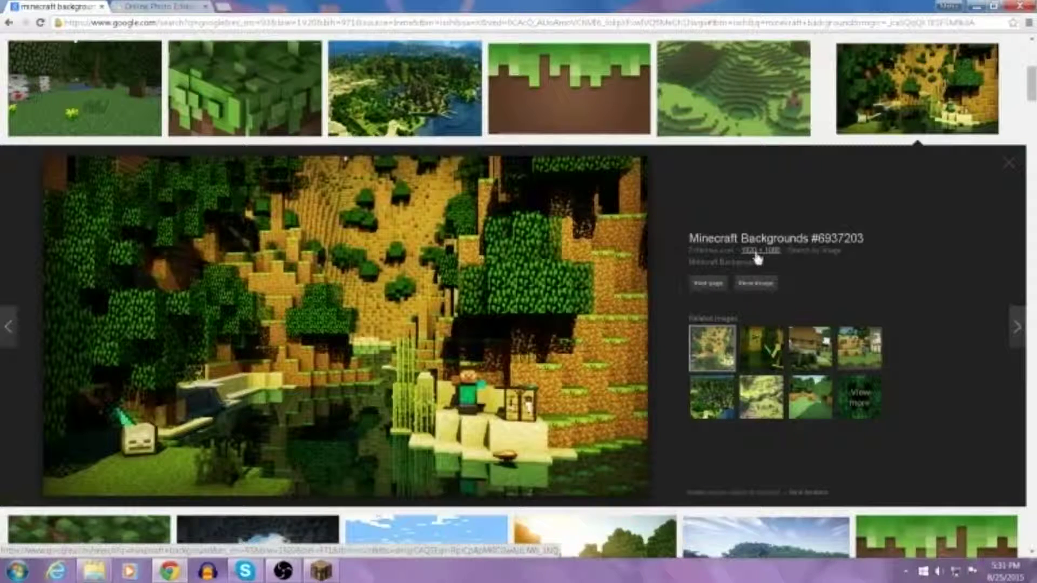
{"action": "right_click", "coordinate": [422, 295]}
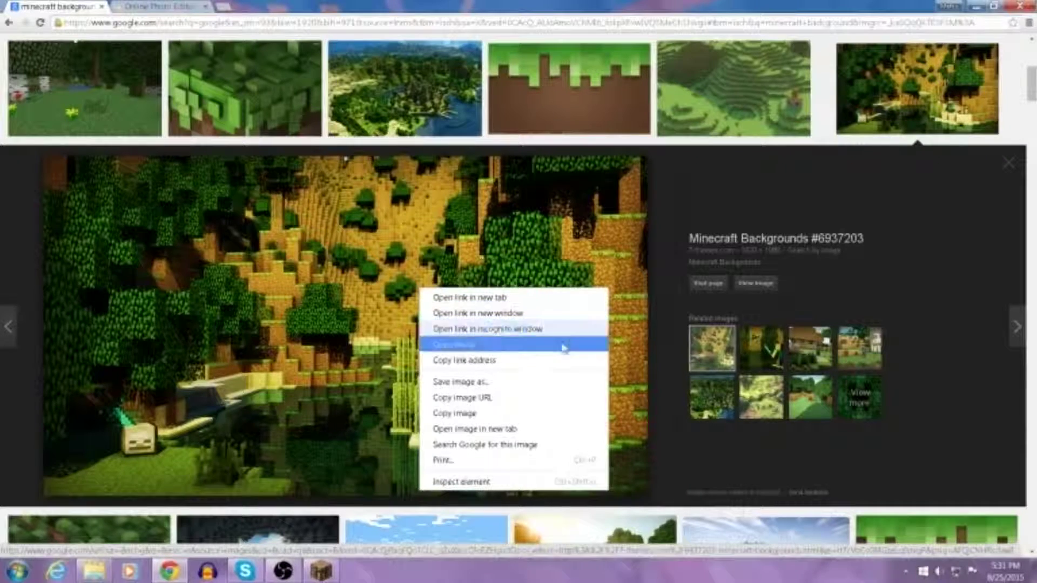
{"action": "left_click", "coordinate": [572, 390]}
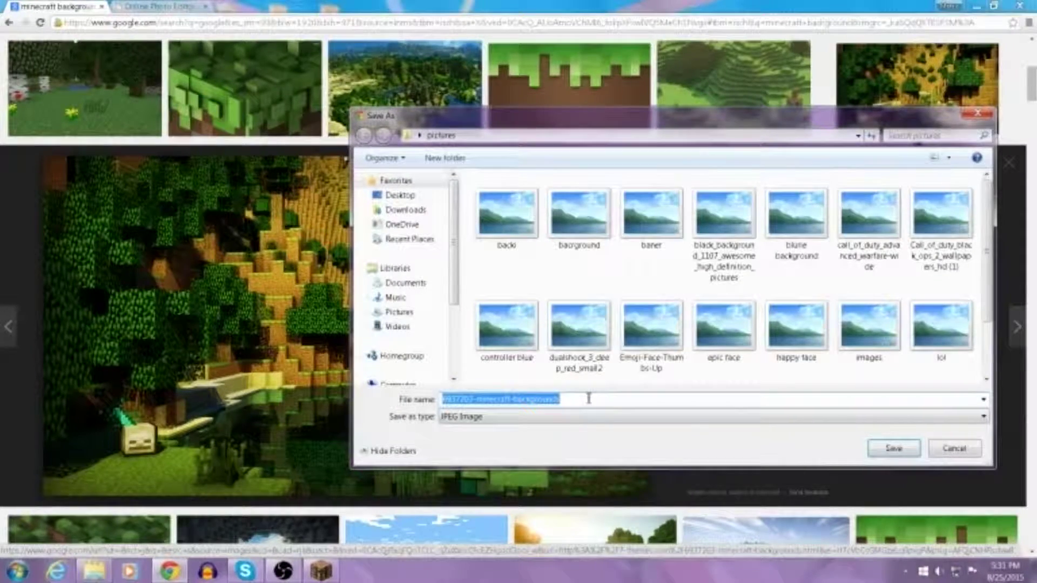
{"action": "type", "text": "mi"}
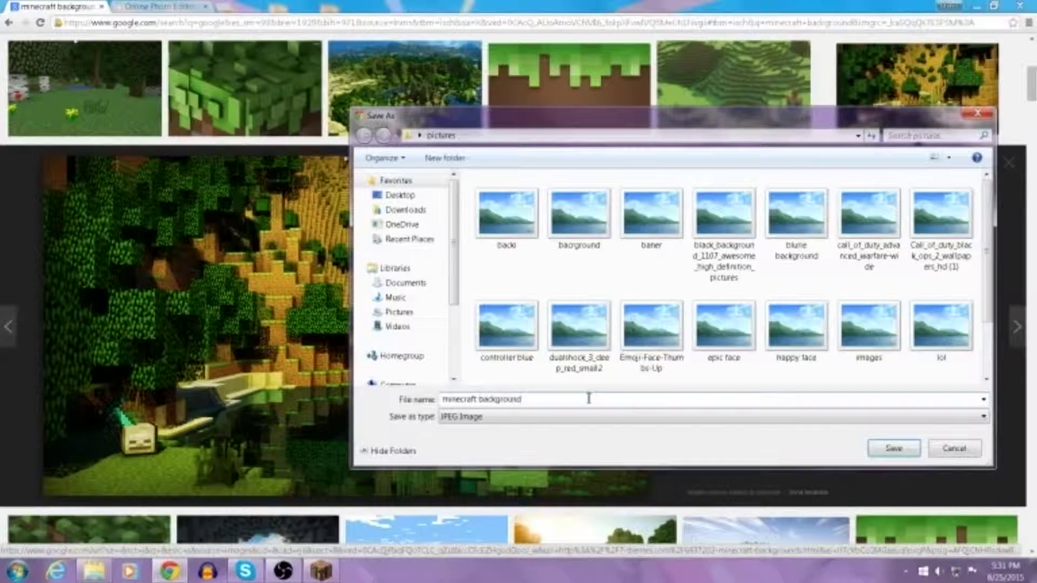
{"action": "key", "text": "Return"}
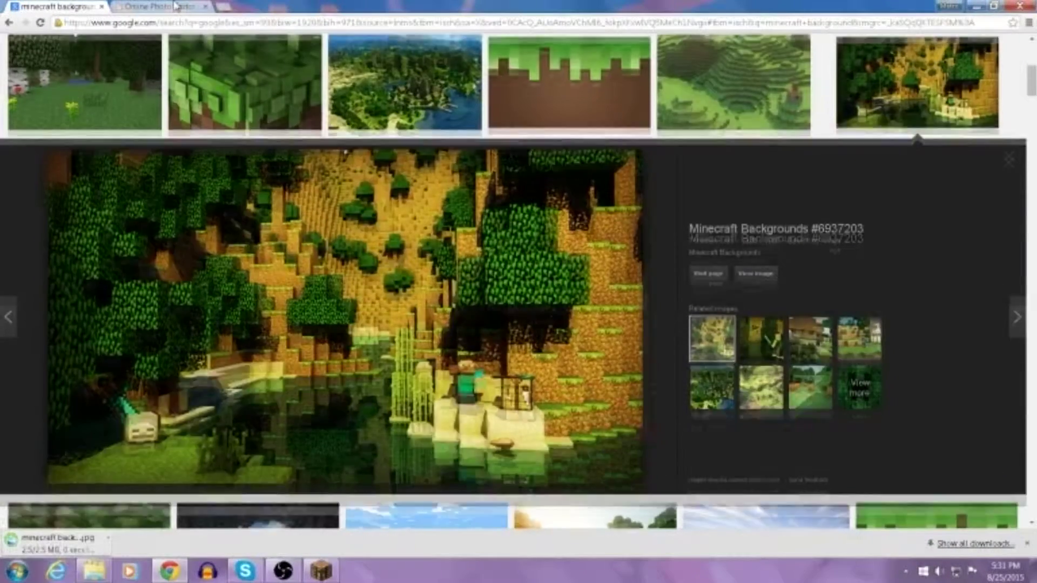
{"action": "left_click", "coordinate": [174, 6]}
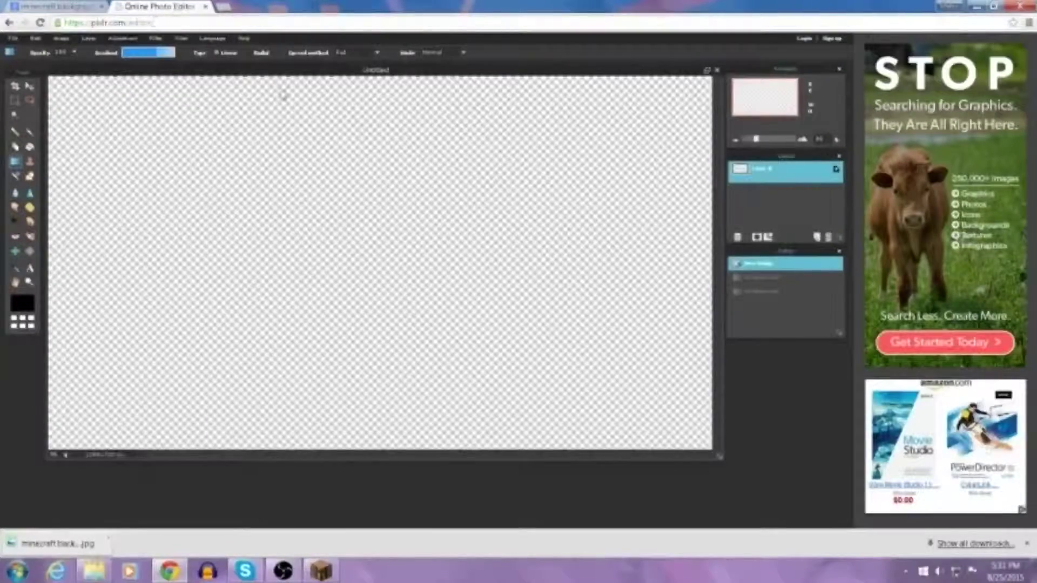
- Open the saved 'minecraft background' image in Pixlr Editor
{"action": "left_click", "coordinate": [15, 39]}
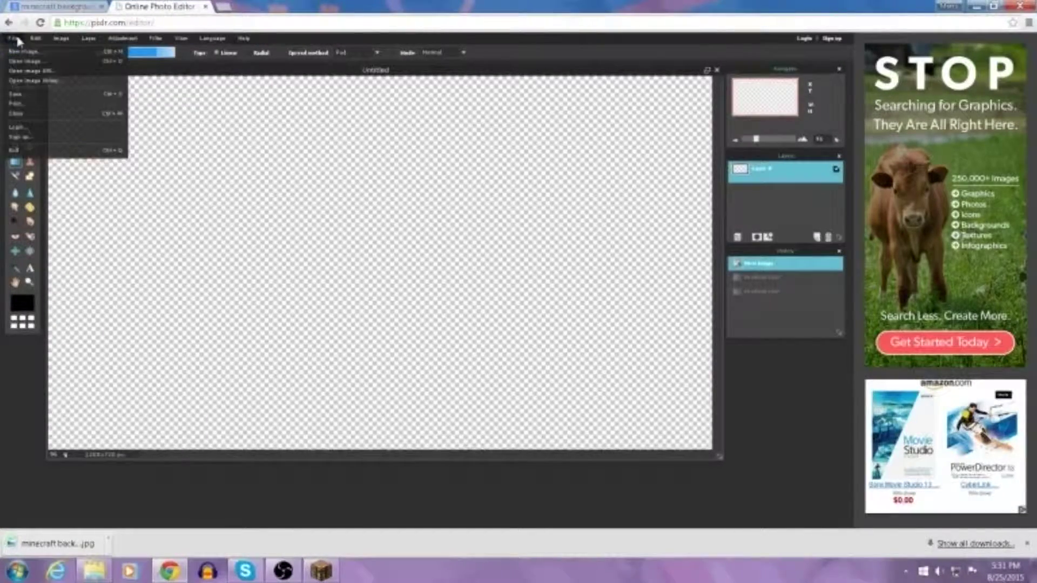
{"action": "left_click", "coordinate": [23, 66]}
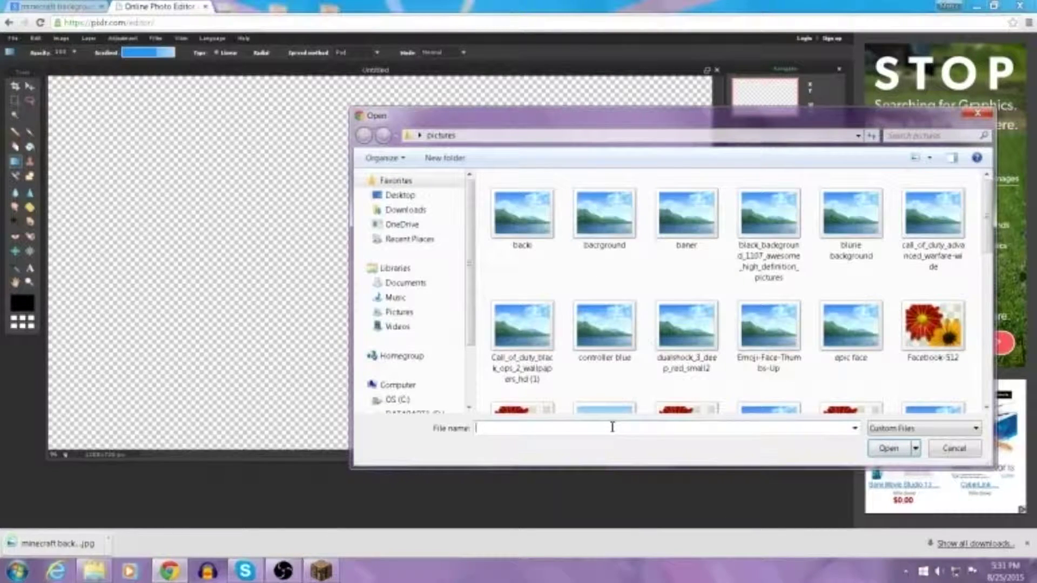
{"action": "type", "text": "mine"}
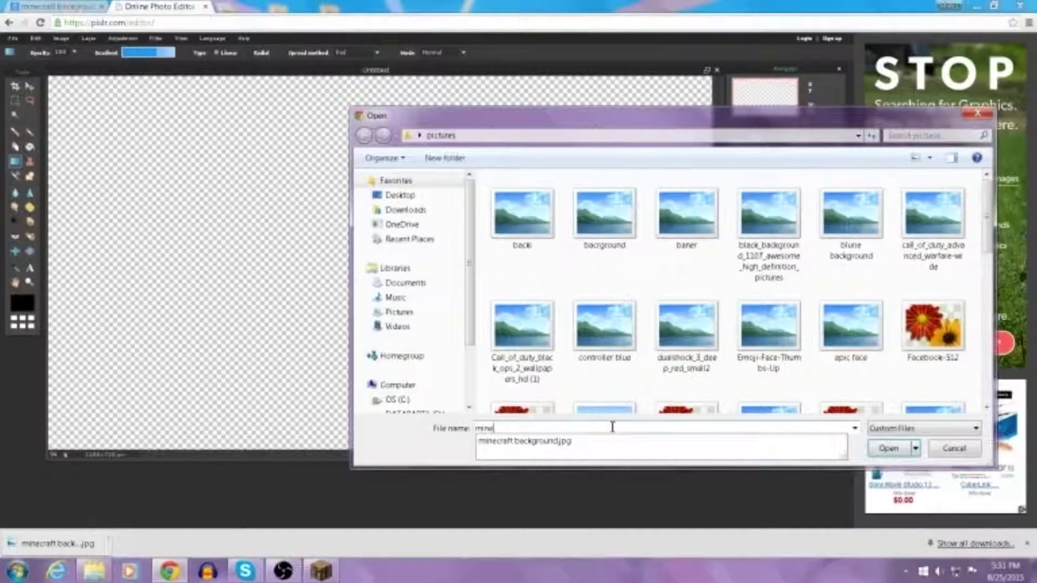
{"action": "key", "text": "Down"}
{"action": "key", "text": "Return"}
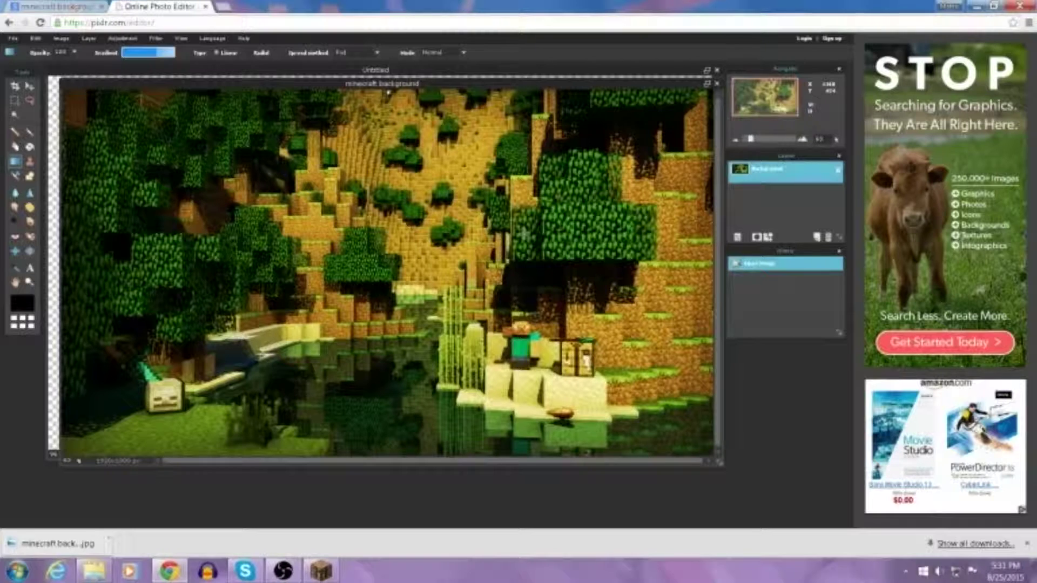
- Copy the whole Minecraft image and close its document without saving
{"action": "key", "text": "ctrl+a"}
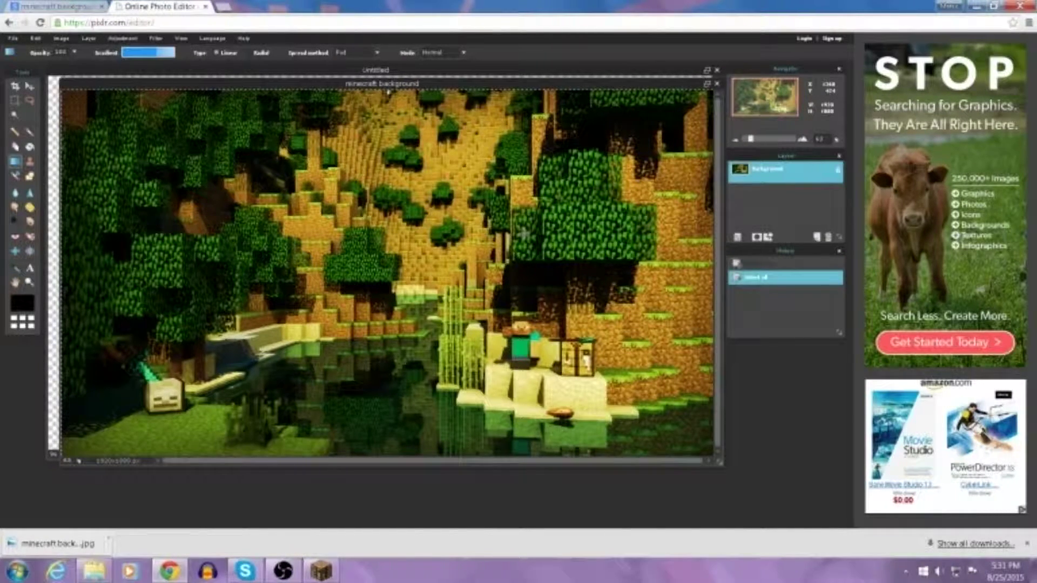
{"action": "key", "text": "ctrl+c"}
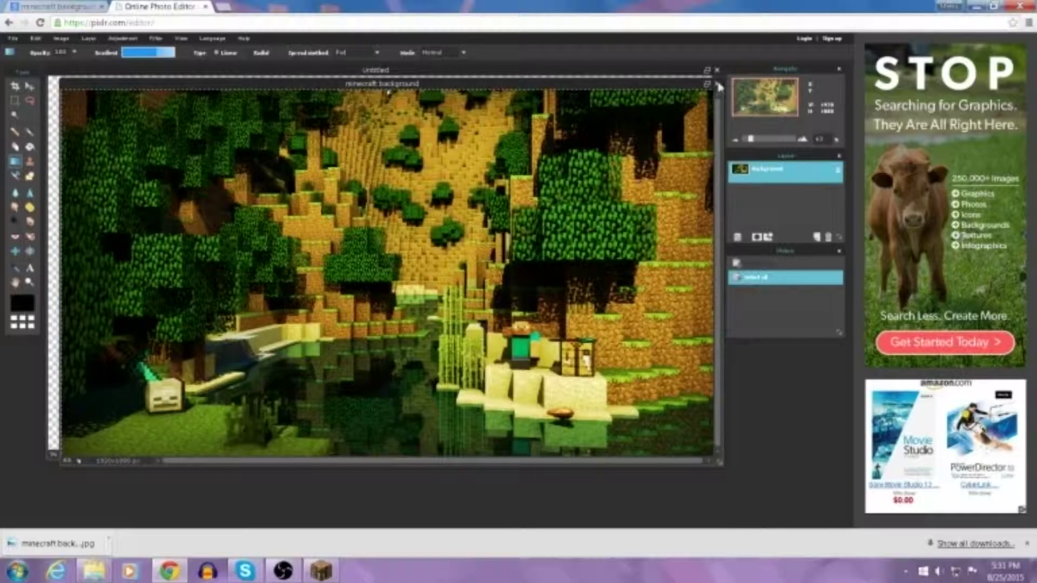
{"action": "left_click", "coordinate": [717, 84]}
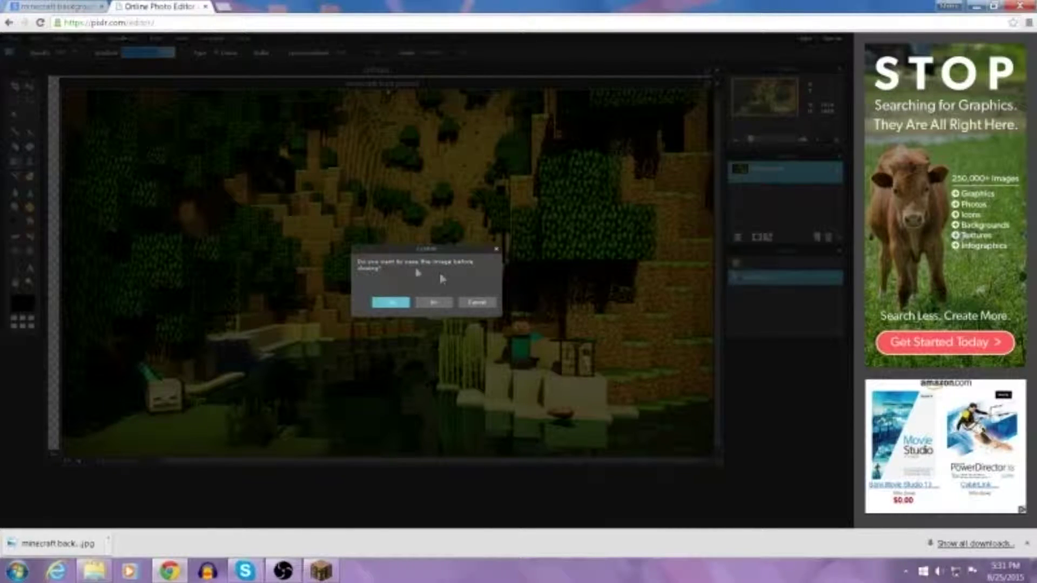
{"action": "left_click", "coordinate": [438, 303]}
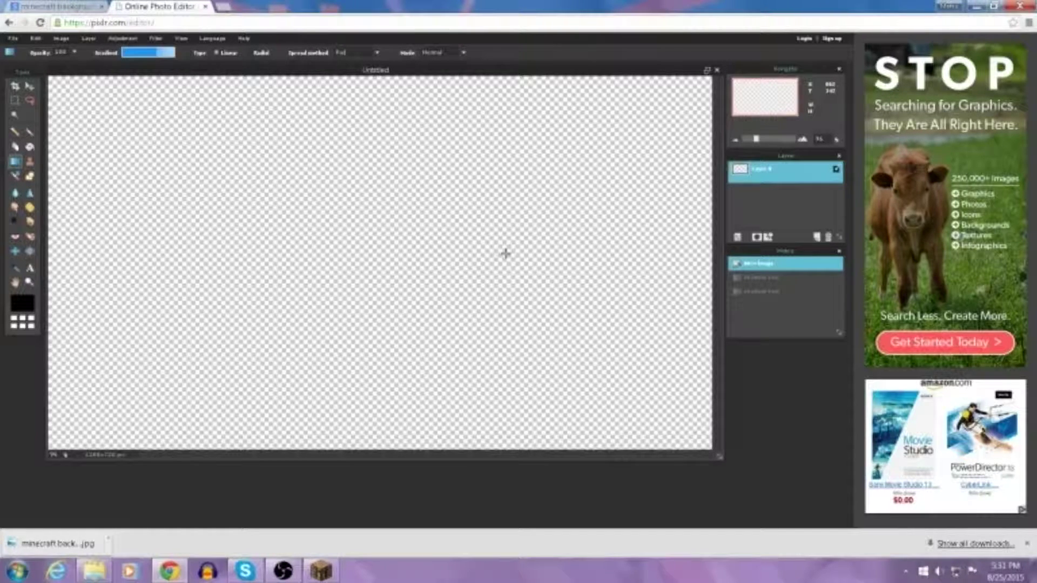
- Paste the Minecraft background as a new layer and begin free-transforming it
{"action": "key", "text": "ctrl+v"}
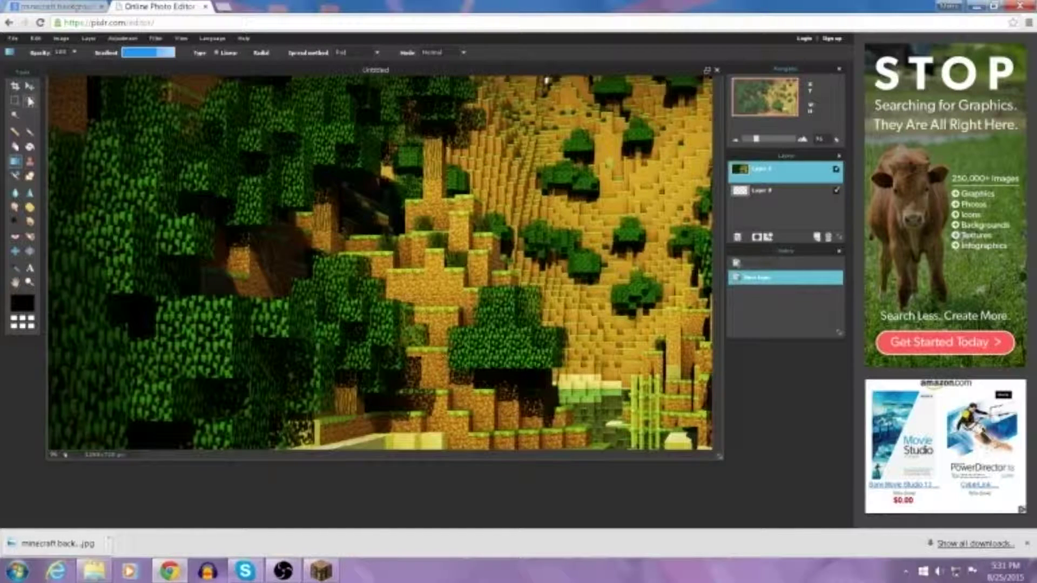
{"action": "left_click", "coordinate": [61, 38]}
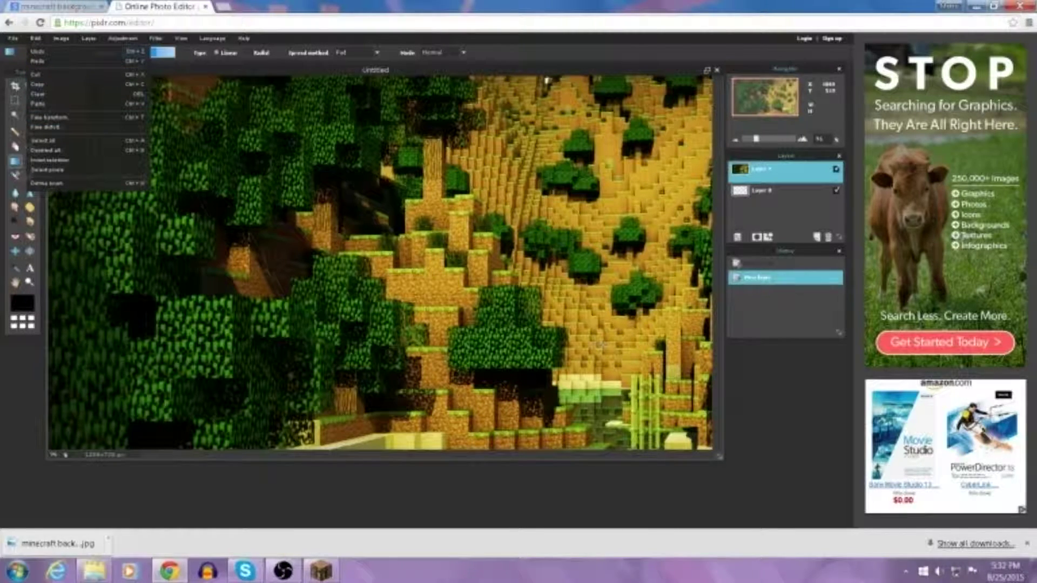
{"action": "left_click", "coordinate": [66, 117]}
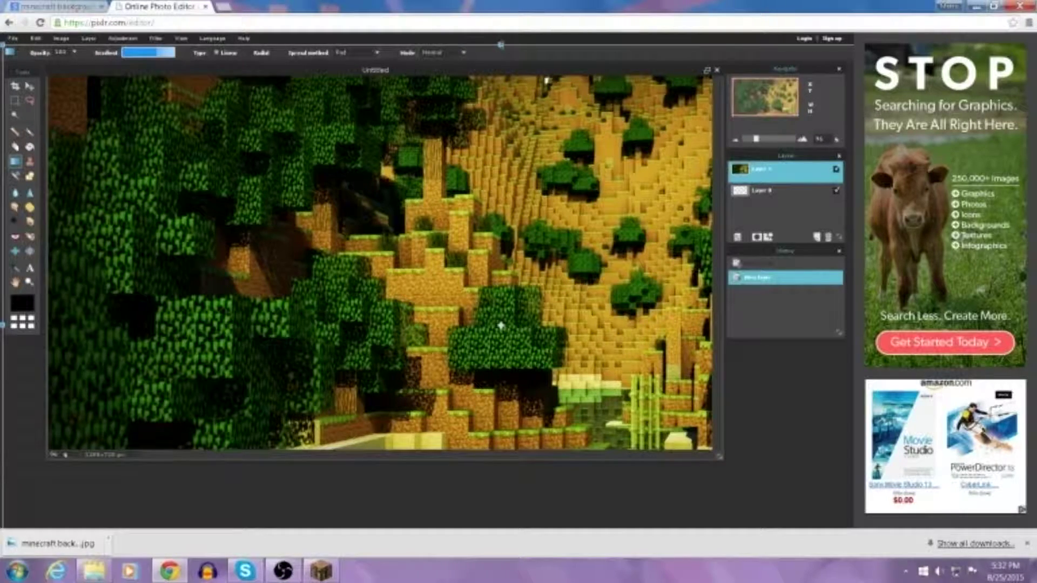
{"action": "left_click_drag", "start_coordinate": [500, 77], "coordinate": [501, 123]}
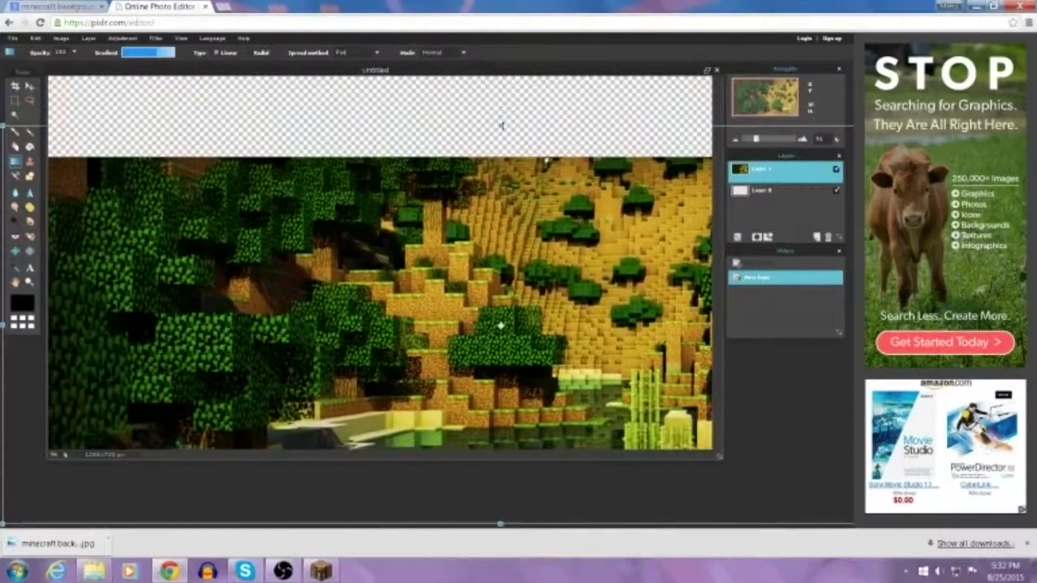
{"action": "mouse_move", "coordinate": [500, 326]}
{"action": "left_mouse_down"}
{"action": "mouse_move", "coordinate": [397, 247]}
{"action": "mouse_move", "coordinate": [228, 258]}
{"action": "left_mouse_up"}
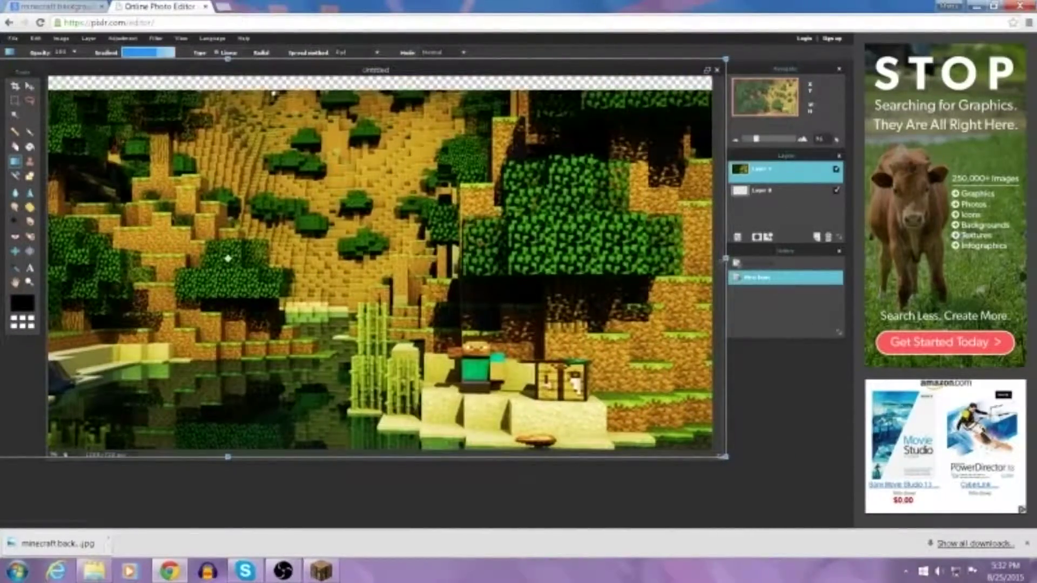
- Stretch and shift the background to reach every canvas edge, then apply
{"action": "left_click_drag", "start_coordinate": [725, 259], "coordinate": [517, 260]}
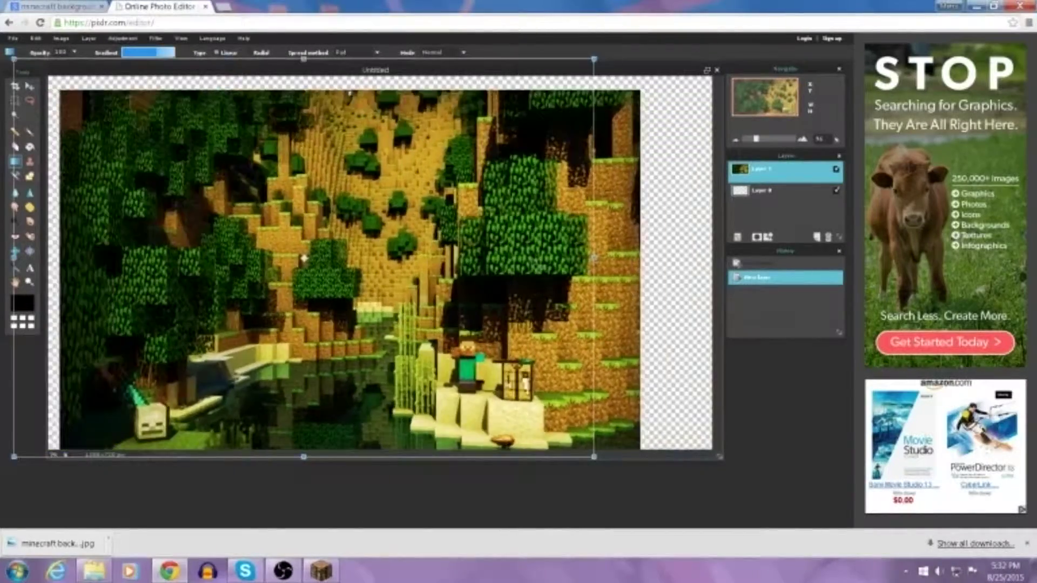
{"action": "left_click_drag", "start_coordinate": [228, 258], "coordinate": [361, 252]}
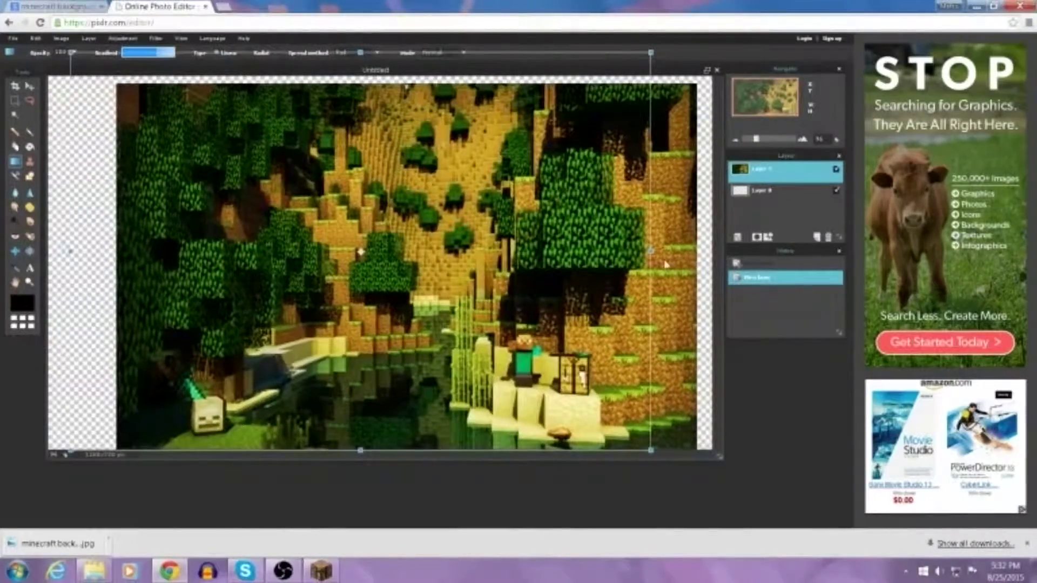
{"action": "left_click_drag", "start_coordinate": [650, 253], "coordinate": [687, 251]}
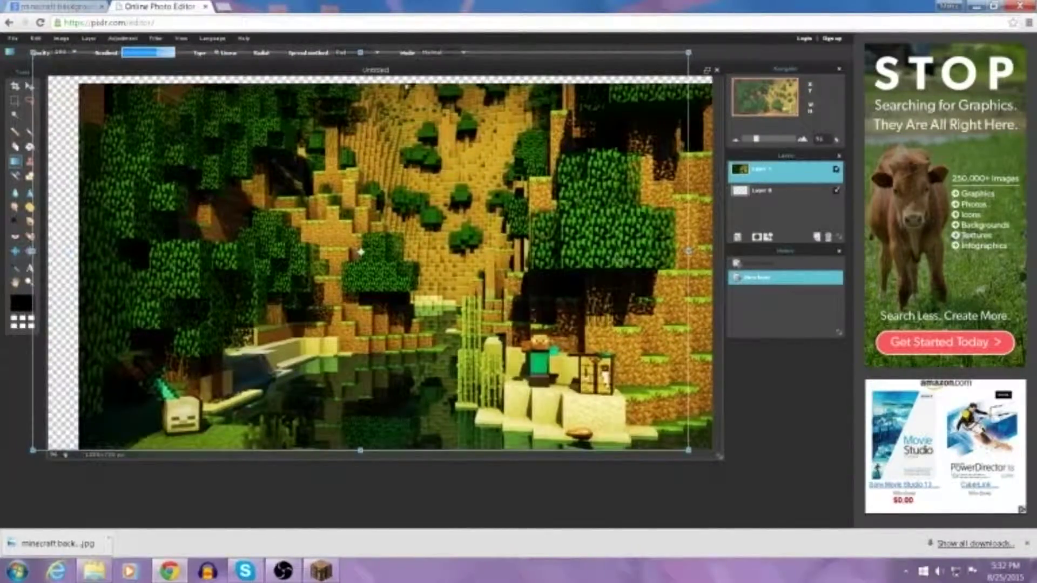
{"action": "left_click_drag", "start_coordinate": [360, 253], "coordinate": [329, 253]}
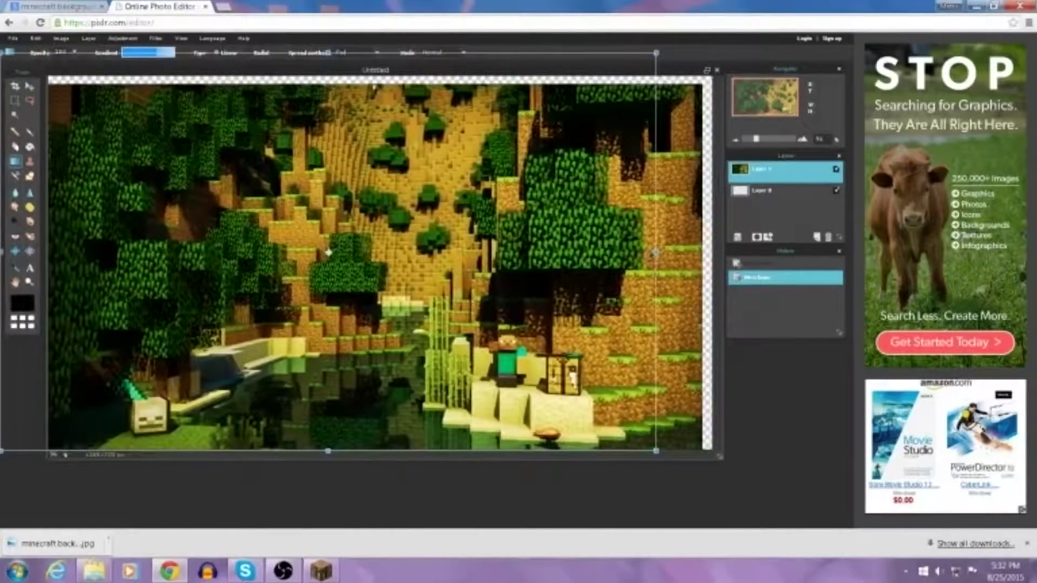
{"action": "left_click_drag", "start_coordinate": [655, 252], "coordinate": [665, 252]}
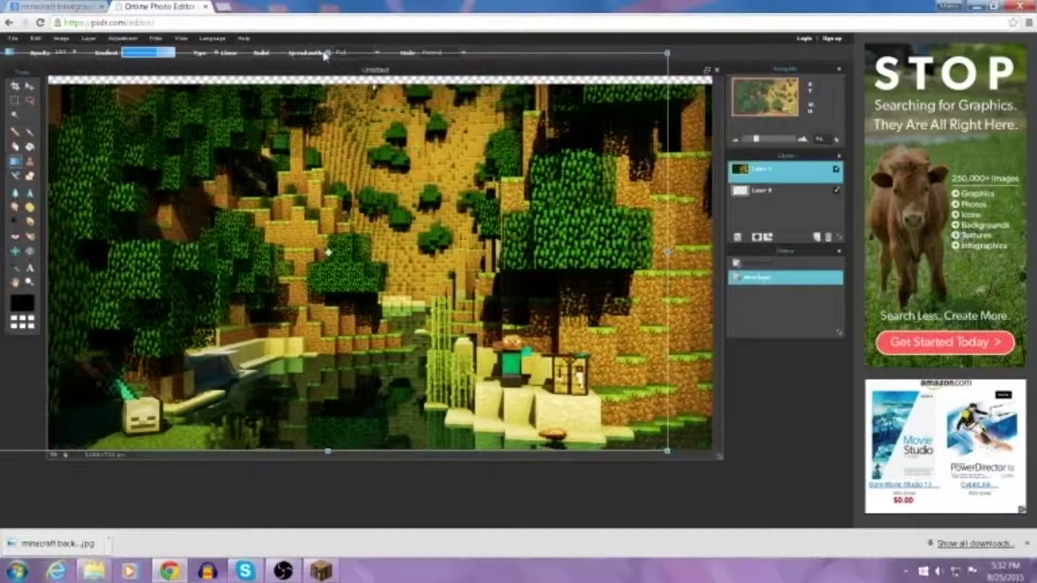
{"action": "left_click_drag", "start_coordinate": [327, 52], "coordinate": [328, 41]}
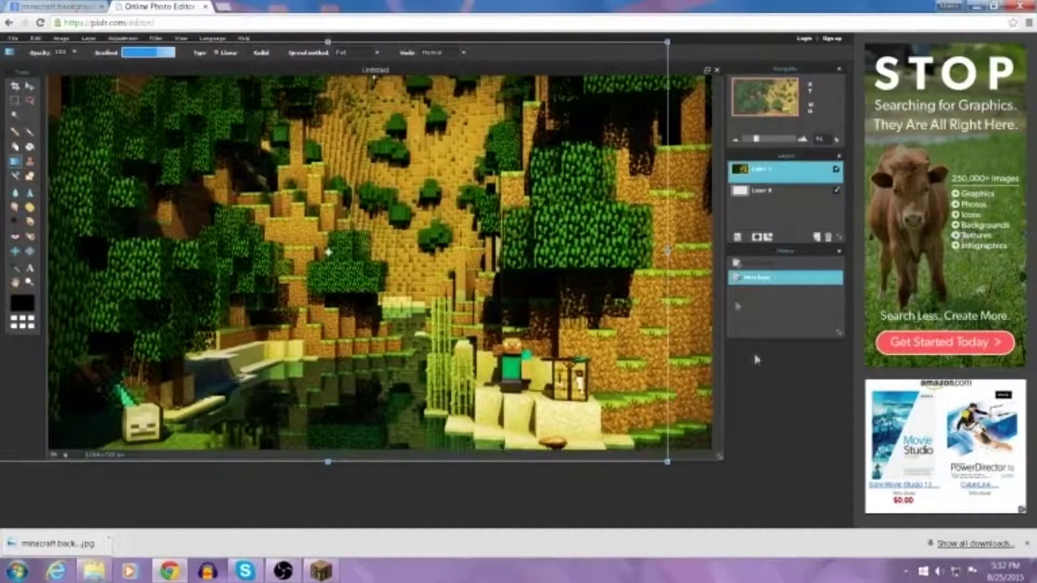
{"action": "left_click", "coordinate": [743, 390]}
{"action": "left_click", "coordinate": [390, 303]}
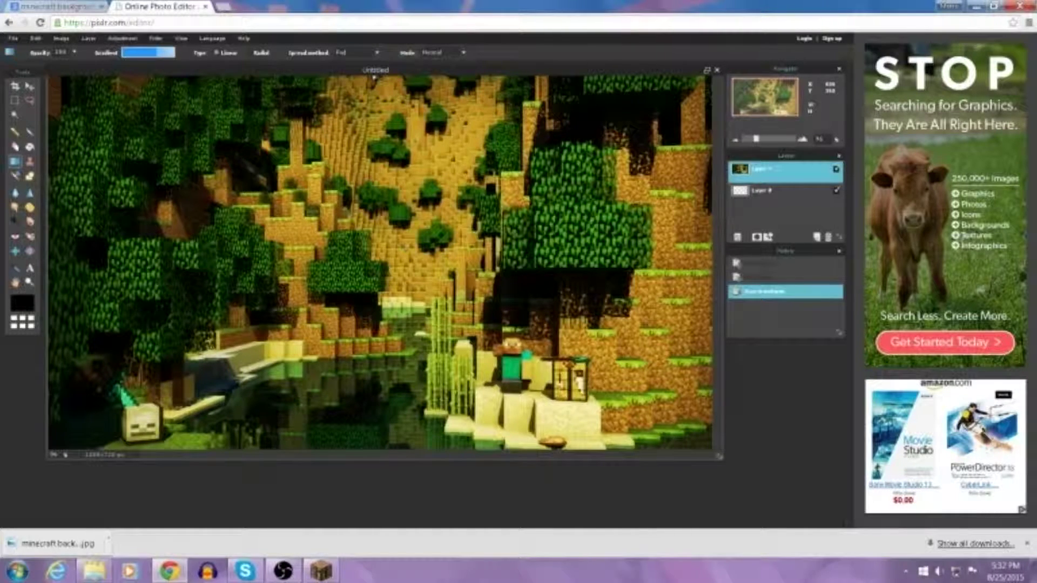
- Search Google Images for 'steve minecraft png'
{"action": "left_click", "coordinate": [56, 6]}
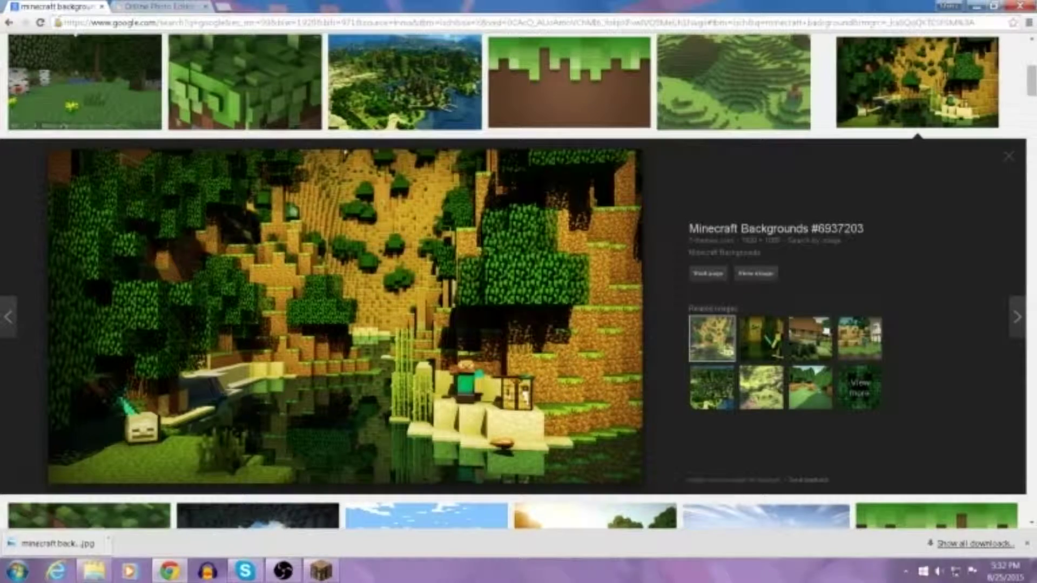
{"action": "scroll", "coordinate": [518, 291], "scroll_direction": "up", "scroll_amount": 5}
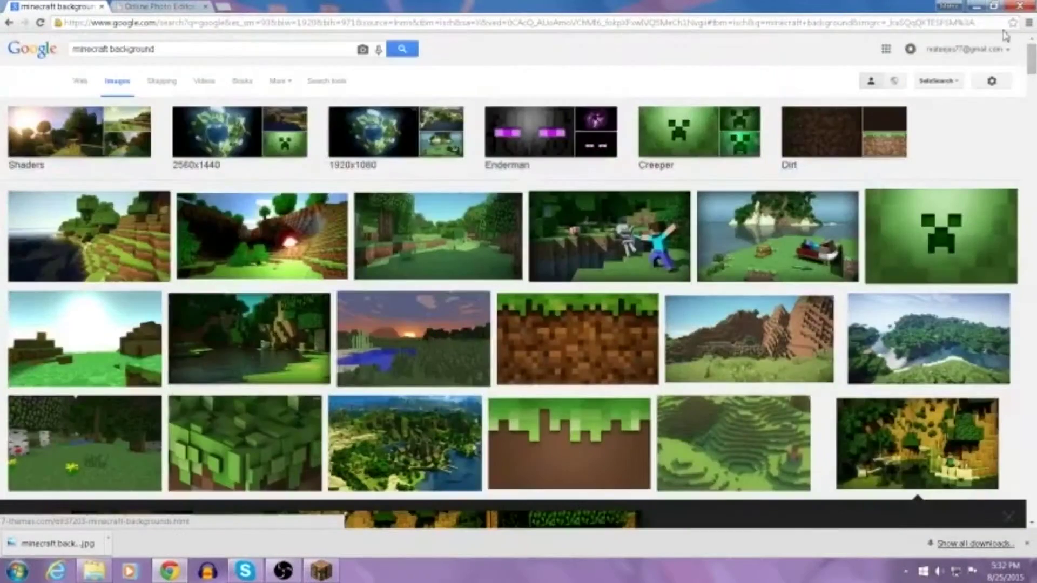
{"action": "left_click_drag", "start_coordinate": [232, 50], "coordinate": [2, 53]}
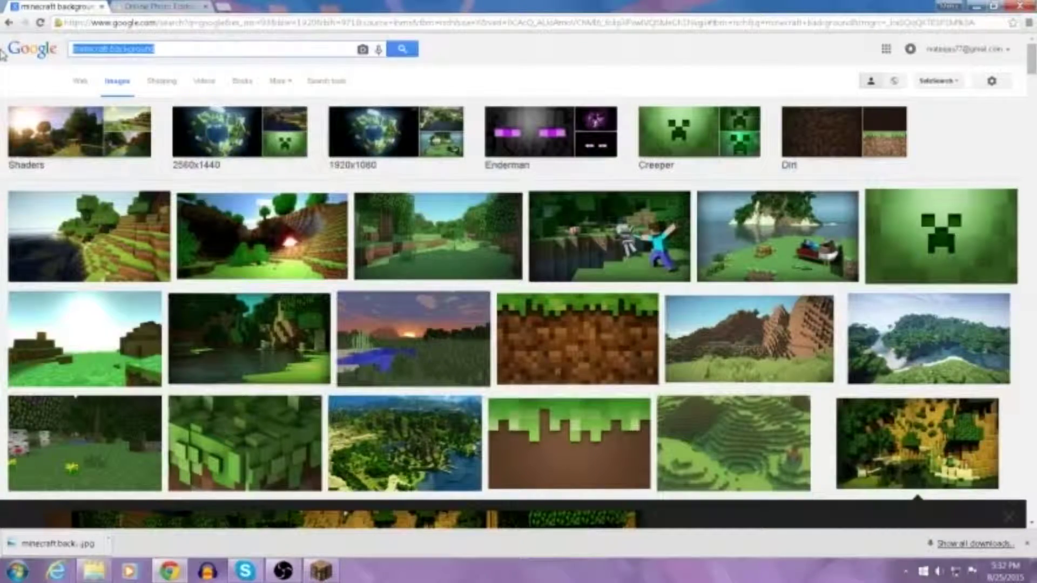
{"action": "type", "text": "stevt"}
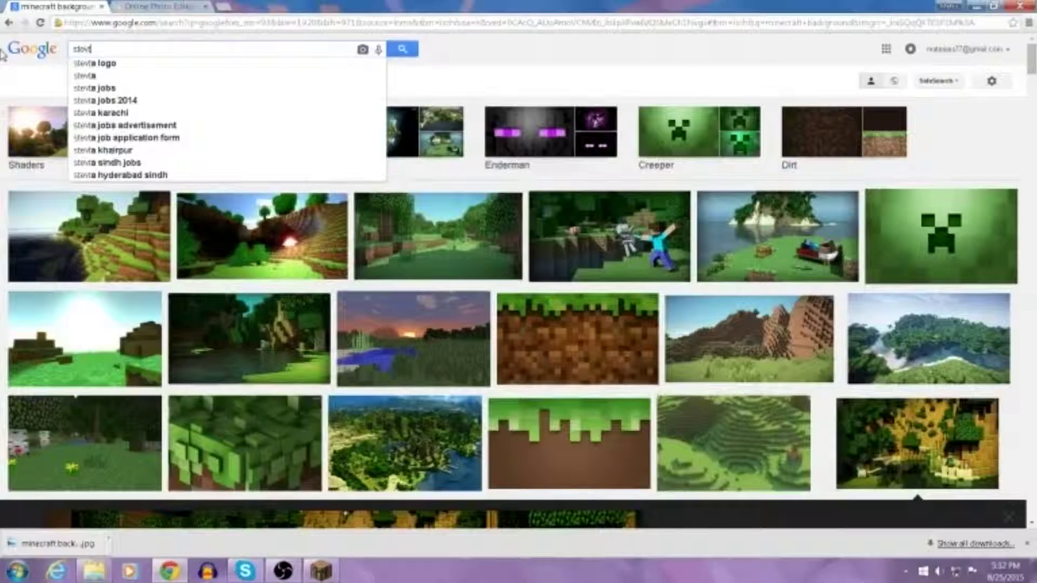
{"action": "key", "text": "BackSpace"}
{"action": "type", "text": "e"}
{"action": "key", "text": "Return"}
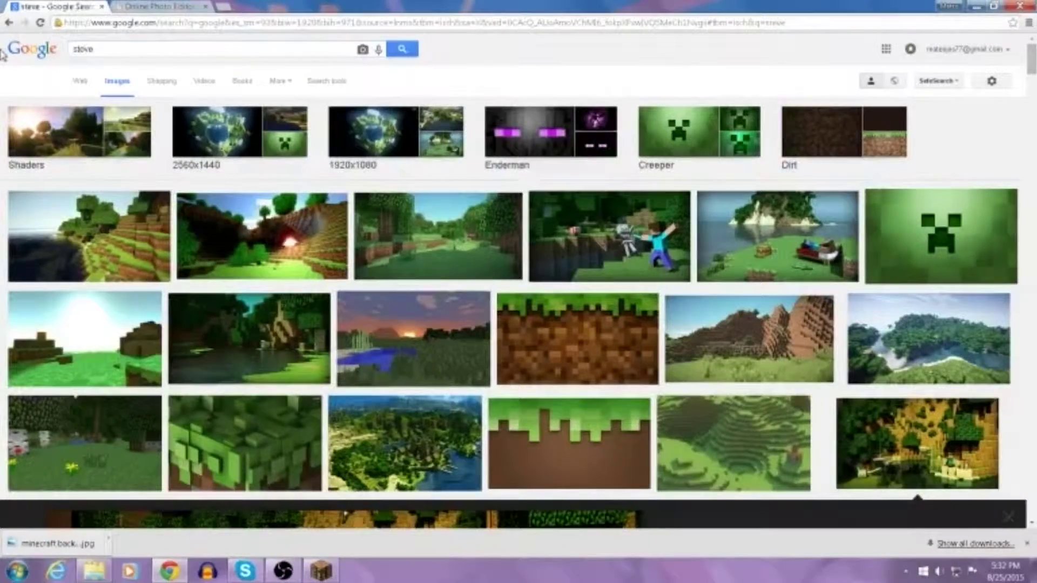
{"action": "type", "text": "minecraft"}
{"action": "key", "text": "Return"}
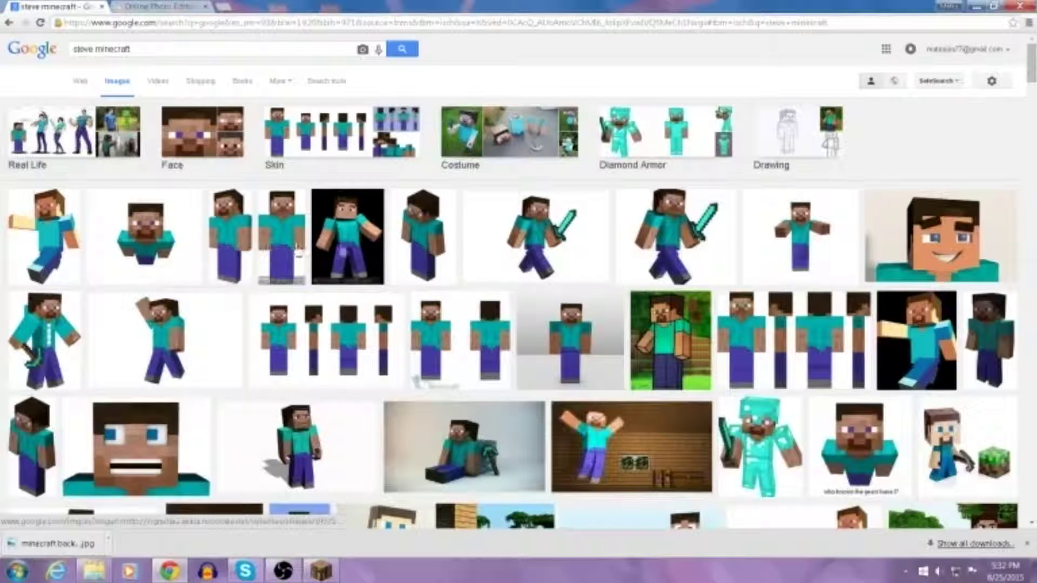
{"action": "left_click", "coordinate": [245, 46]}
{"action": "type", "text": "png"}
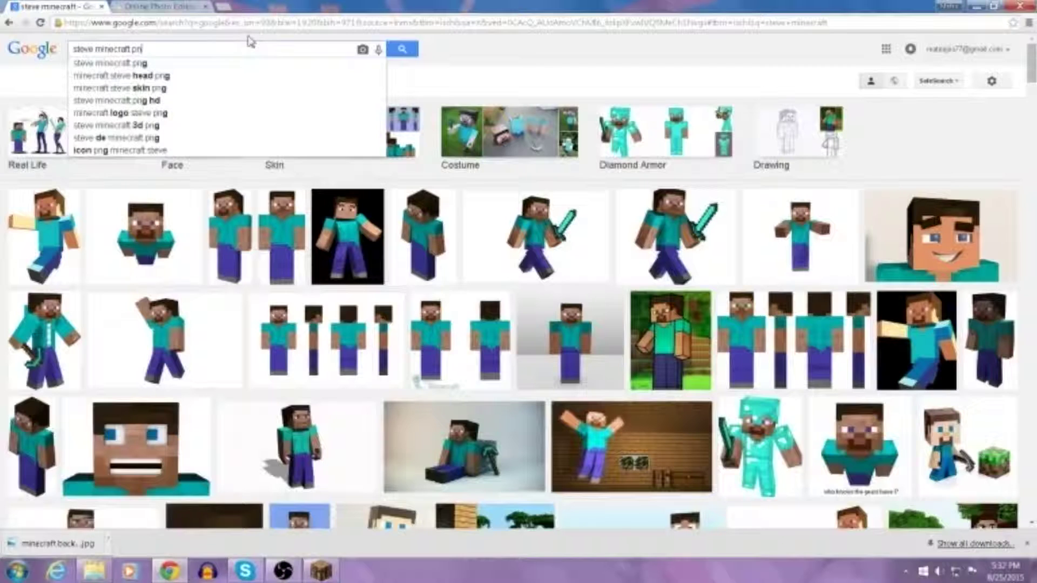
{"action": "key", "text": "Return"}
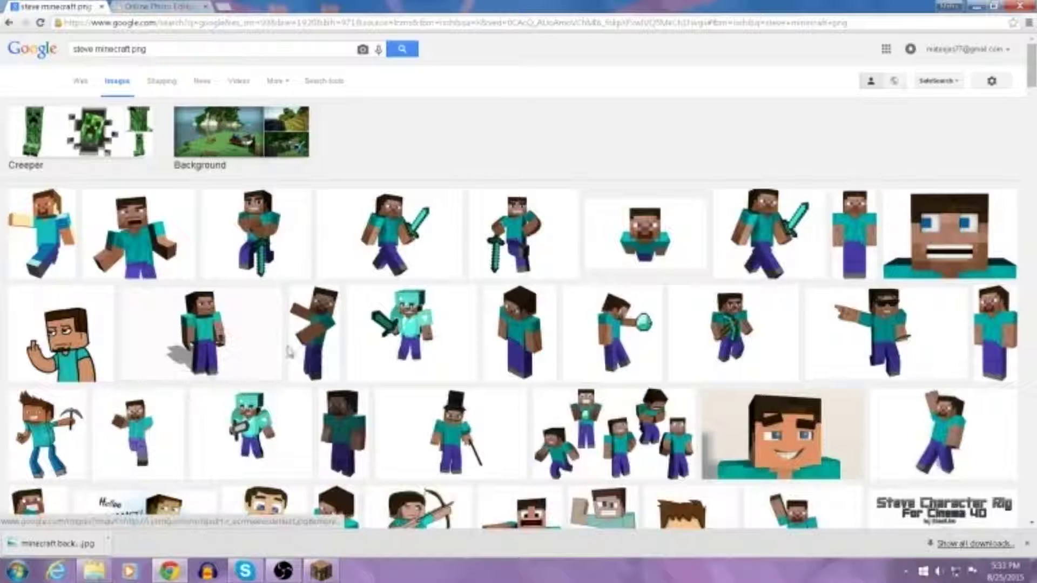
- Save the large Steve face image as a PNG named 'steve'
{"action": "left_click", "coordinate": [940, 260]}
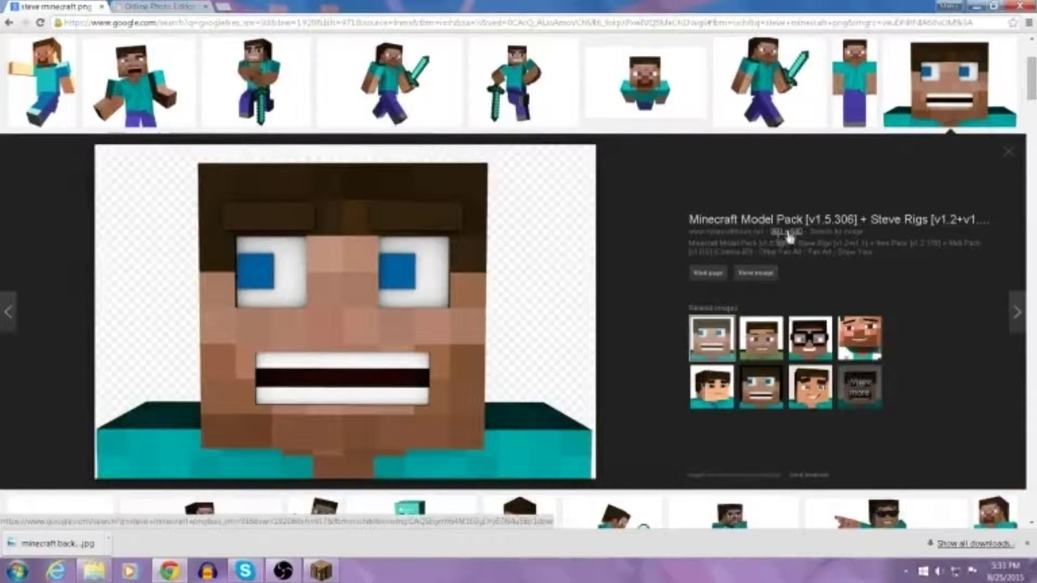
{"action": "right_click", "coordinate": [401, 275]}
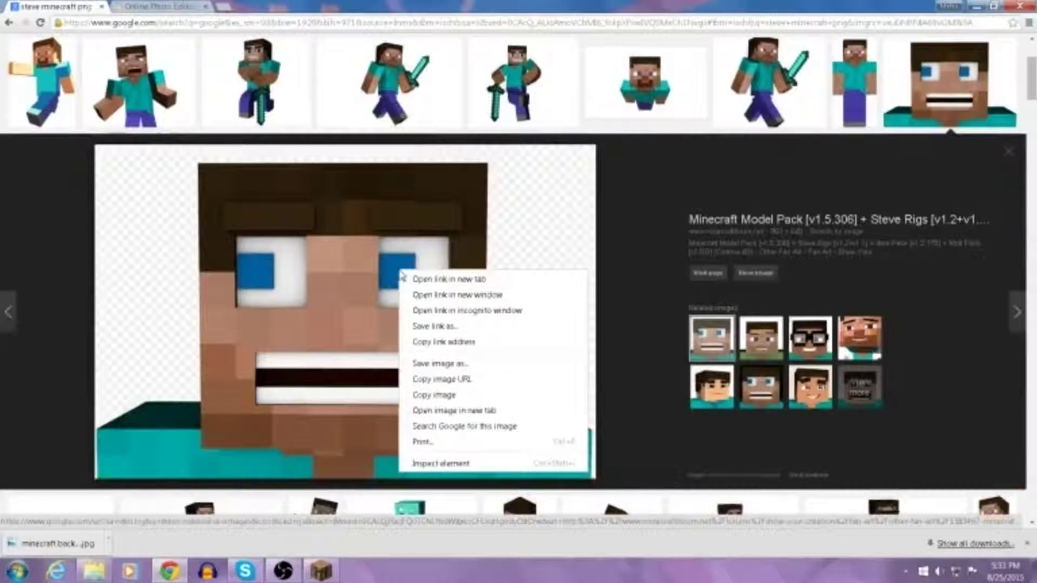
{"action": "left_click", "coordinate": [463, 364]}
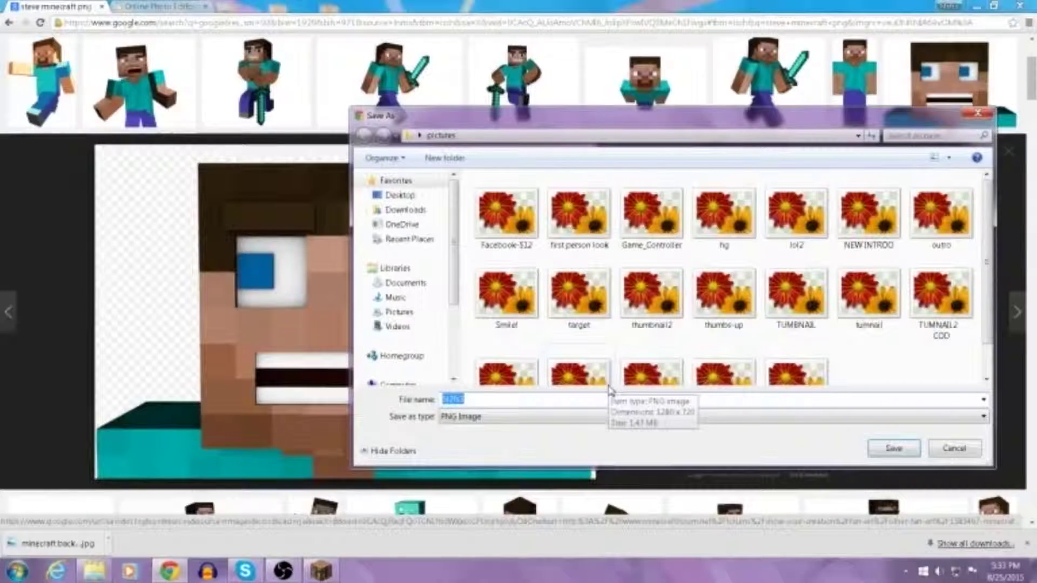
{"action": "type", "text": "steve"}
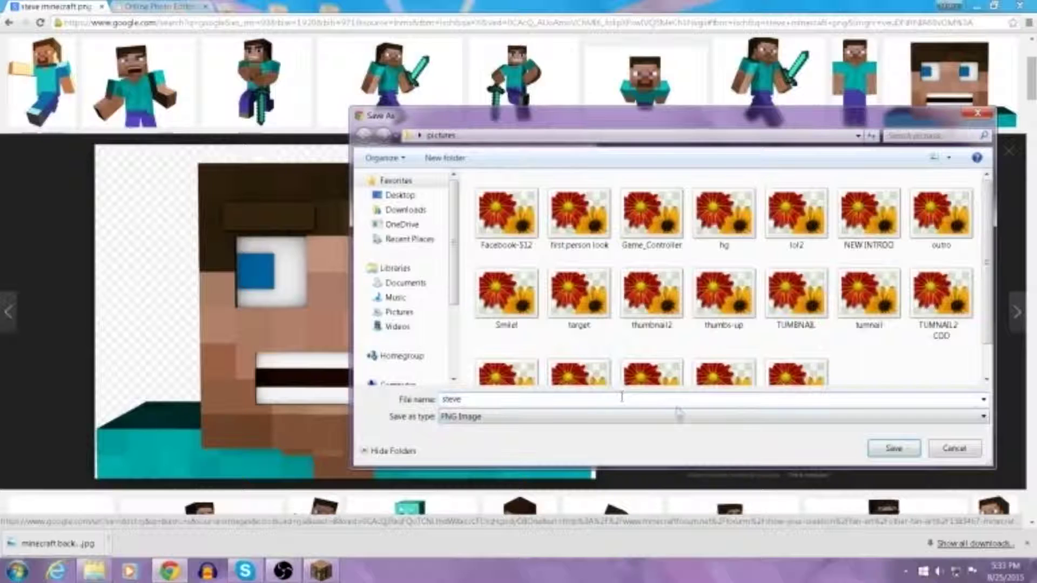
{"action": "left_click", "coordinate": [815, 425]}
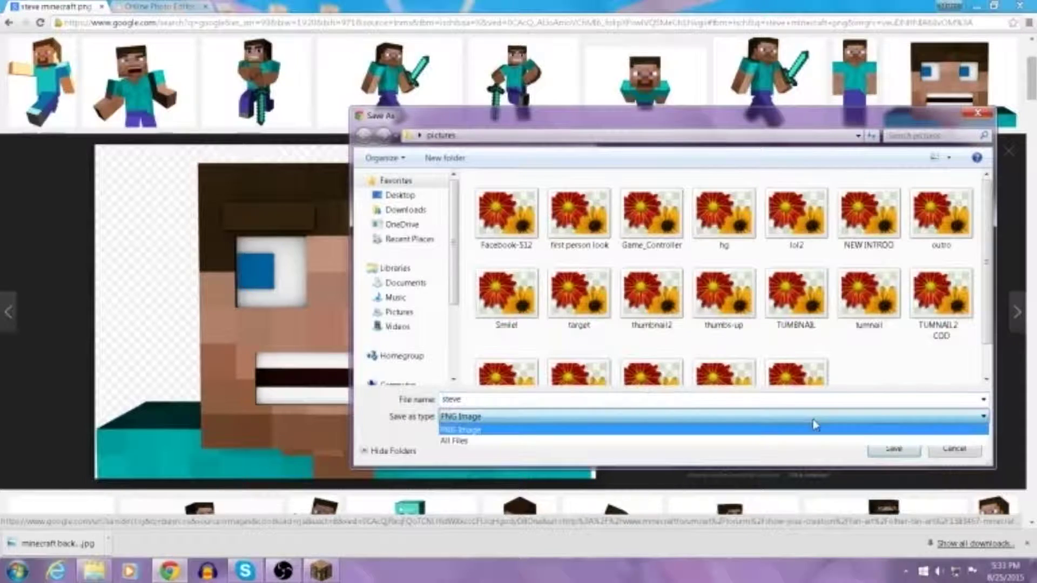
{"action": "left_click", "coordinate": [891, 448]}
- Open steve.png in Pixlr Editor
{"action": "left_click", "coordinate": [154, 7]}
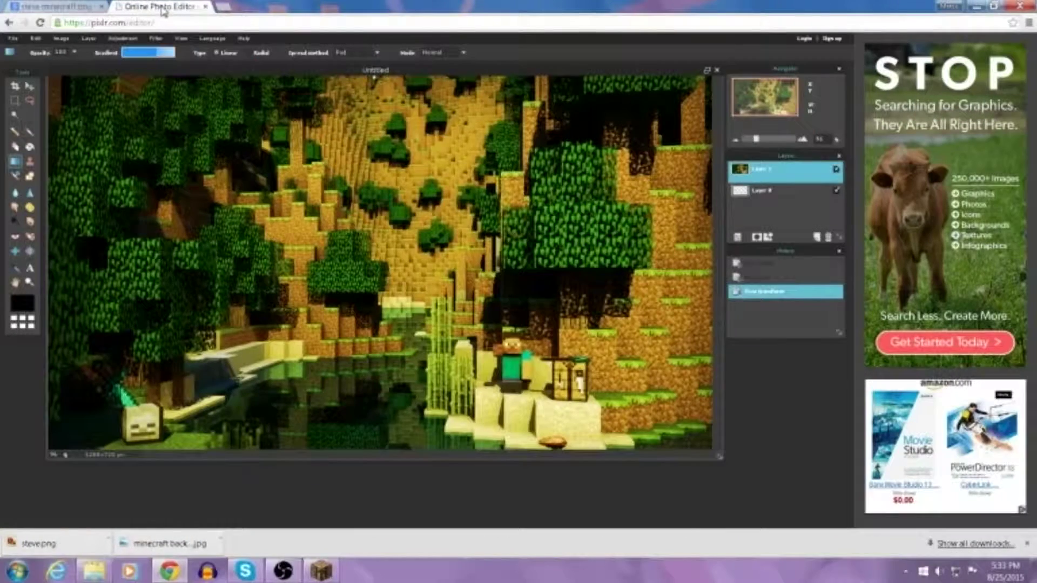
{"action": "left_click", "coordinate": [25, 38]}
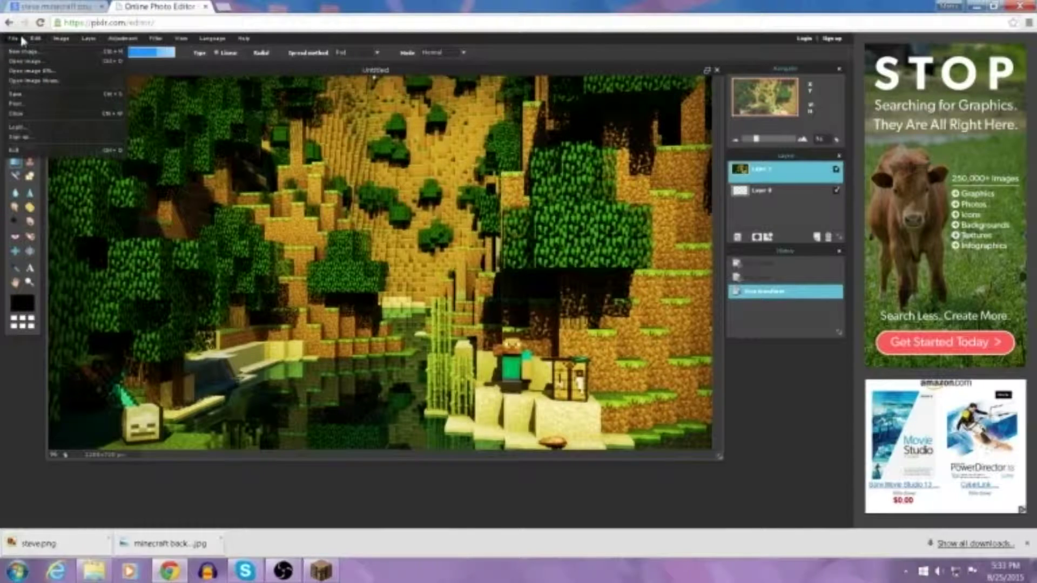
{"action": "left_click", "coordinate": [14, 63]}
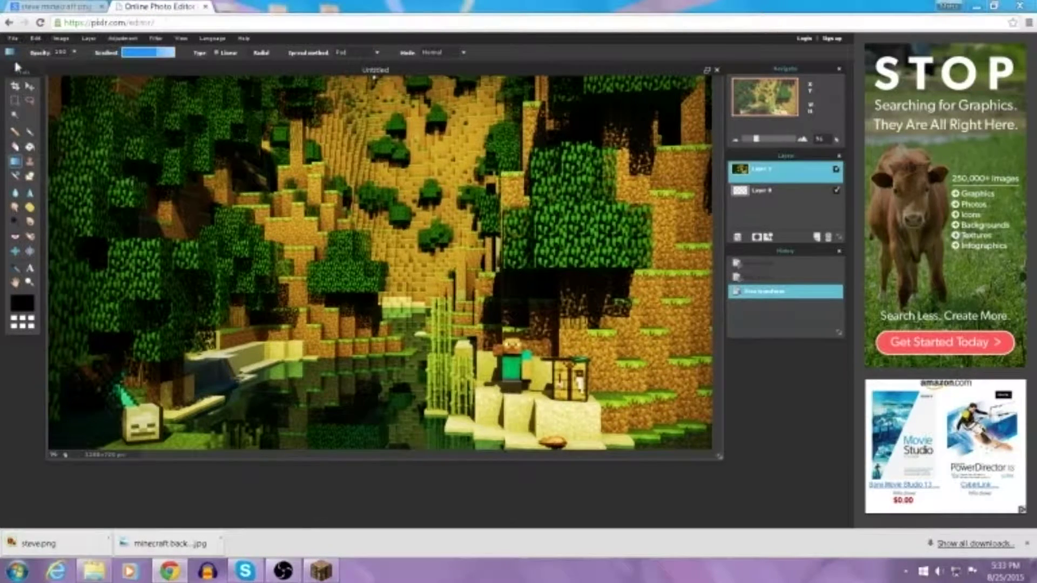
{"action": "type", "text": "ste"}
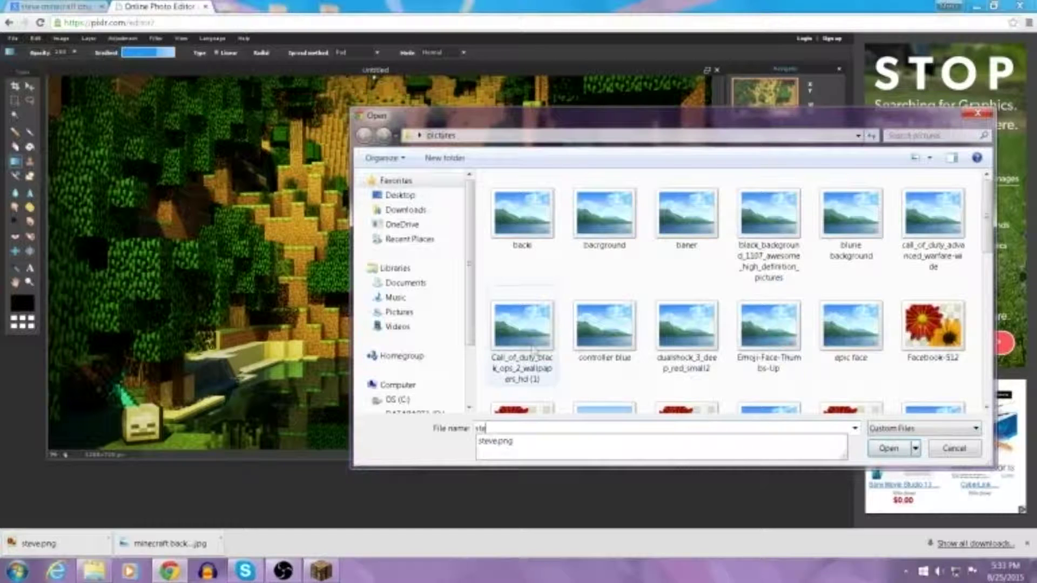
{"action": "left_click", "coordinate": [496, 454]}
{"action": "left_click", "coordinate": [888, 448]}
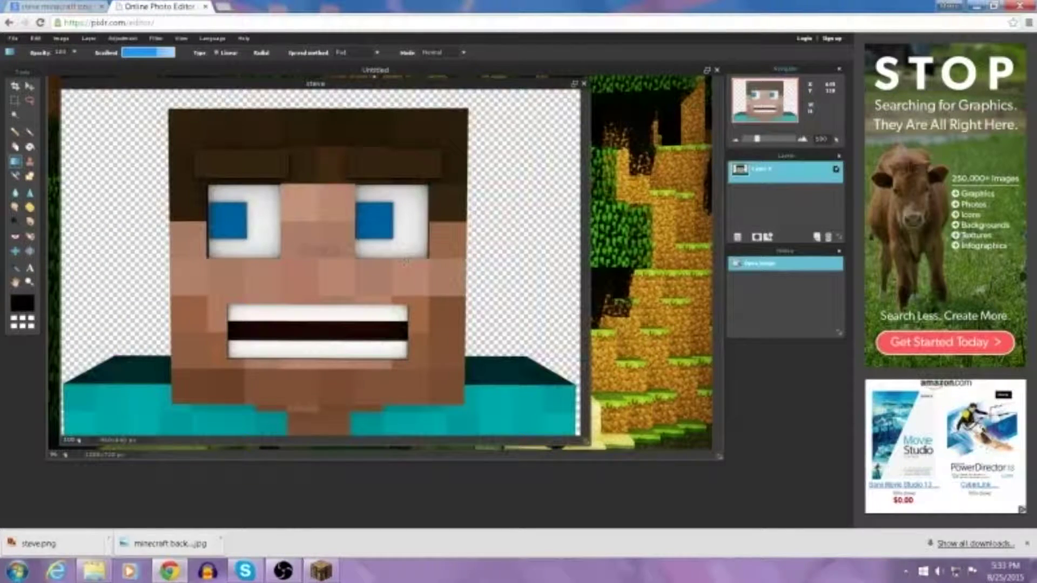
- Select the entire Steve image and close it without saving
{"action": "key", "text": "ctrl+a"}
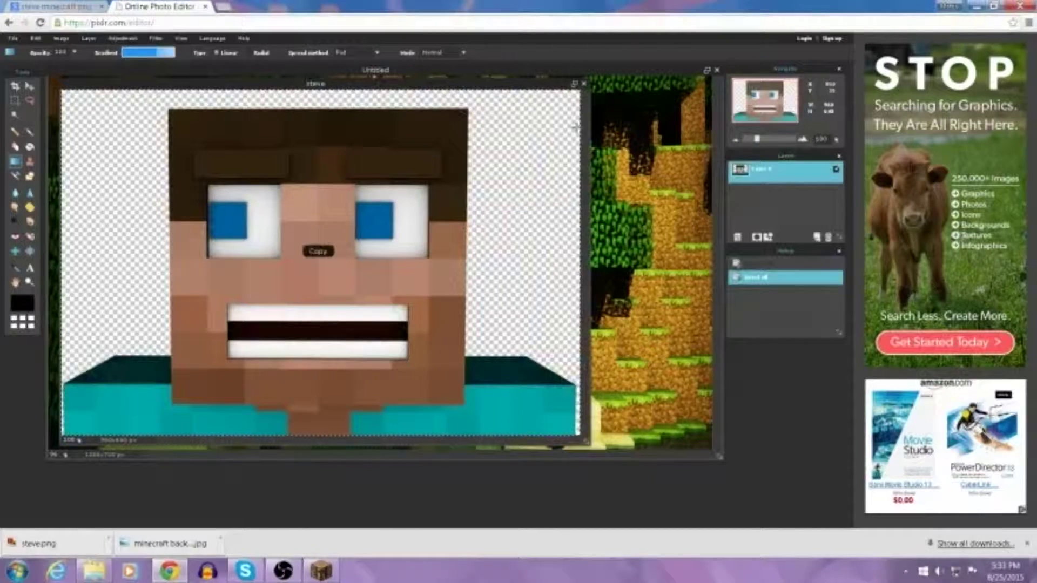
{"action": "left_click", "coordinate": [584, 85]}
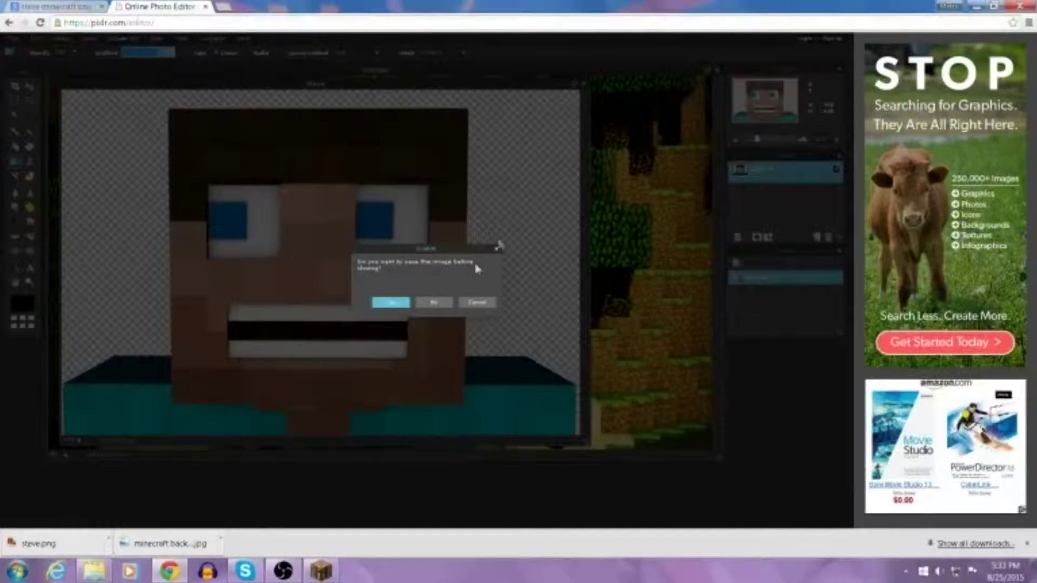
{"action": "left_click", "coordinate": [434, 303]}
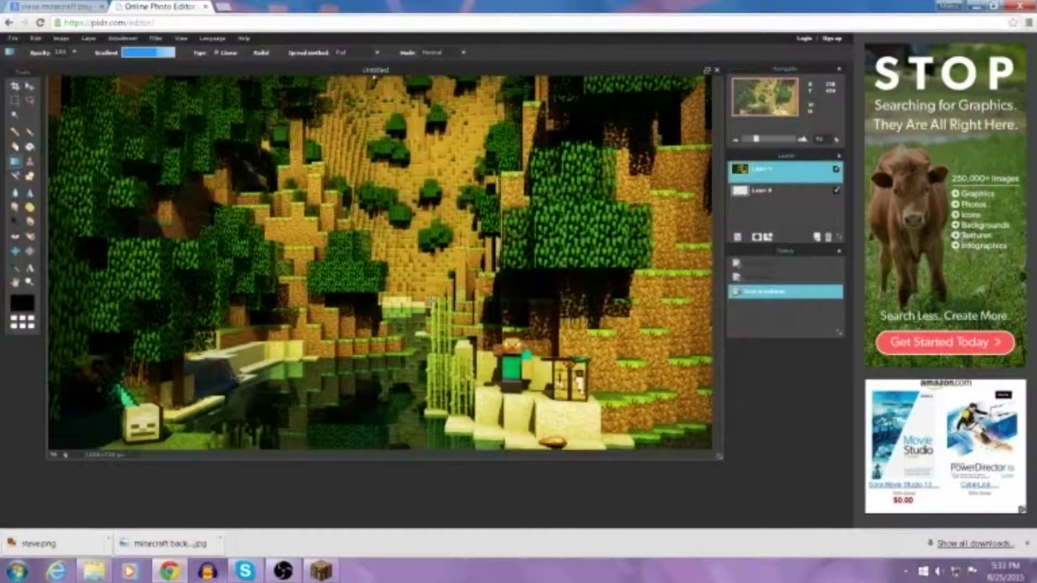
- Paste the Steve head as a new layer and move it up and left
{"action": "key", "text": "ctrl+v"}
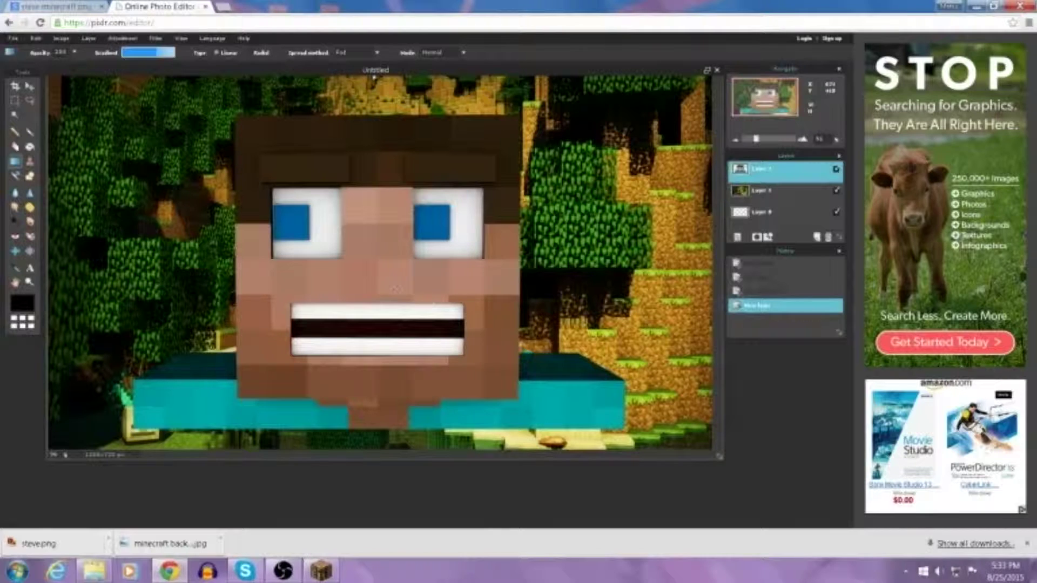
{"action": "left_click", "coordinate": [29, 85]}
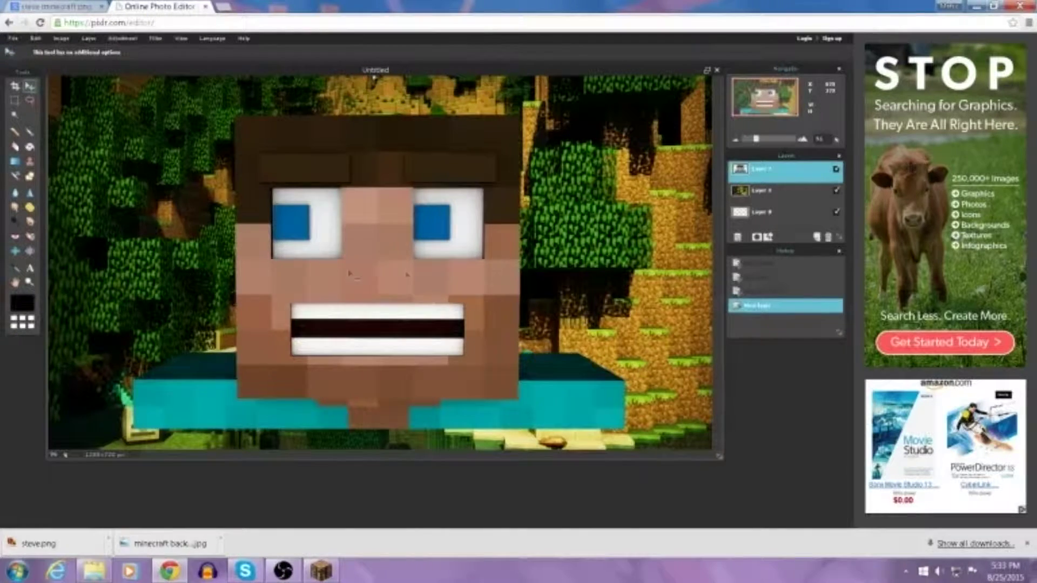
{"action": "mouse_move", "coordinate": [294, 248]}
{"action": "left_mouse_down"}
{"action": "mouse_move", "coordinate": [260, 144]}
{"action": "mouse_move", "coordinate": [357, 227]}
{"action": "left_mouse_up"}
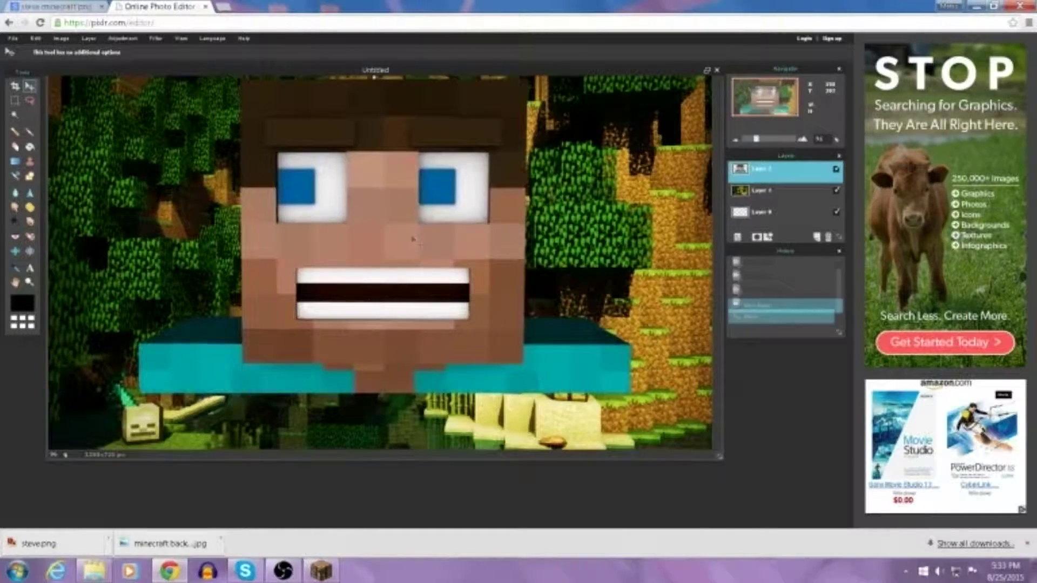
- Scale the Steve head down with Free transform and place it lower left
{"action": "left_click", "coordinate": [36, 39]}
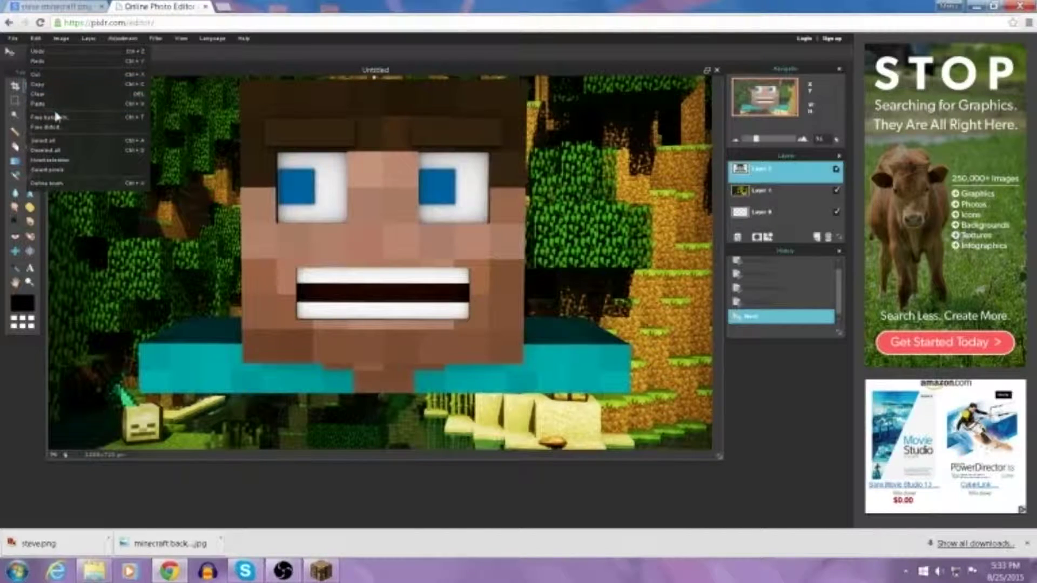
{"action": "left_click", "coordinate": [90, 122]}
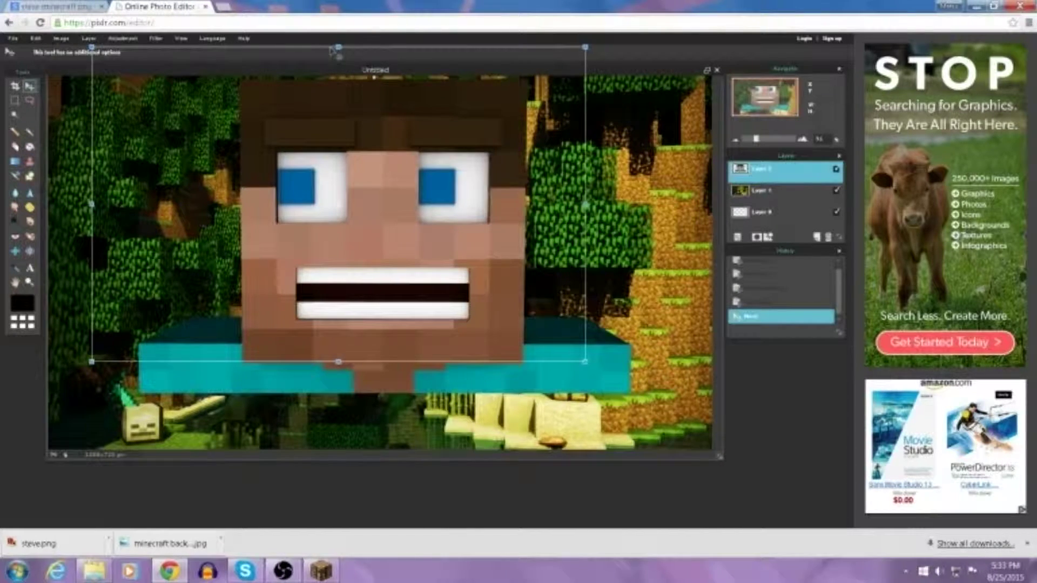
{"action": "left_click_drag", "start_coordinate": [339, 47], "coordinate": [338, 111]}
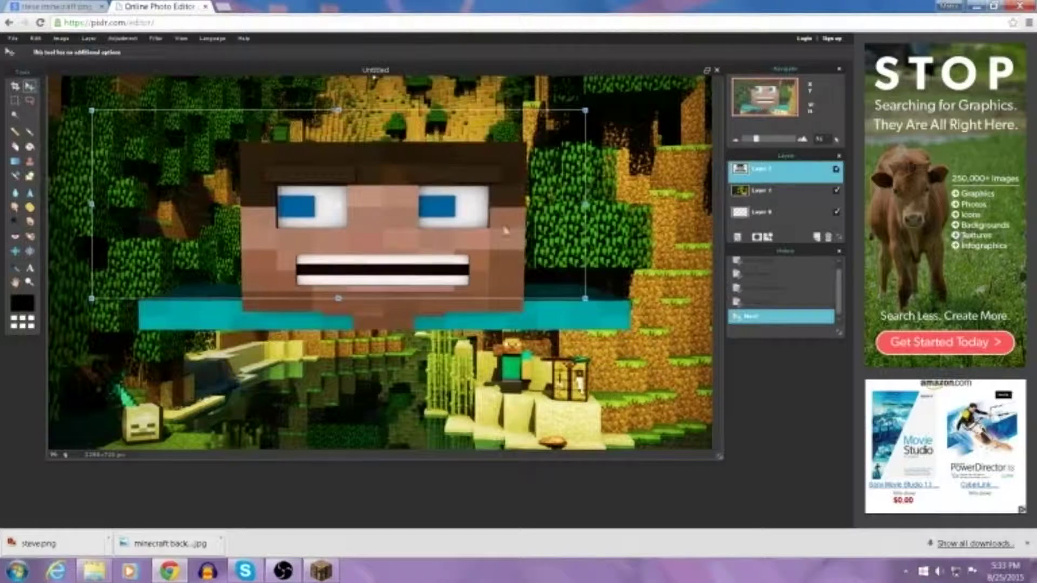
{"action": "left_click_drag", "start_coordinate": [585, 205], "coordinate": [474, 204]}
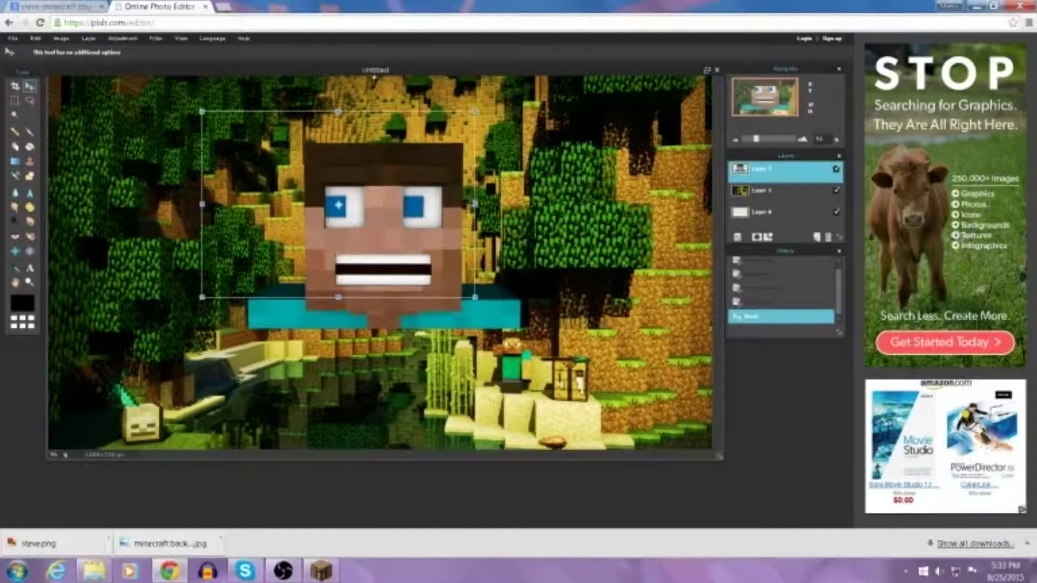
{"action": "left_click", "coordinate": [521, 206]}
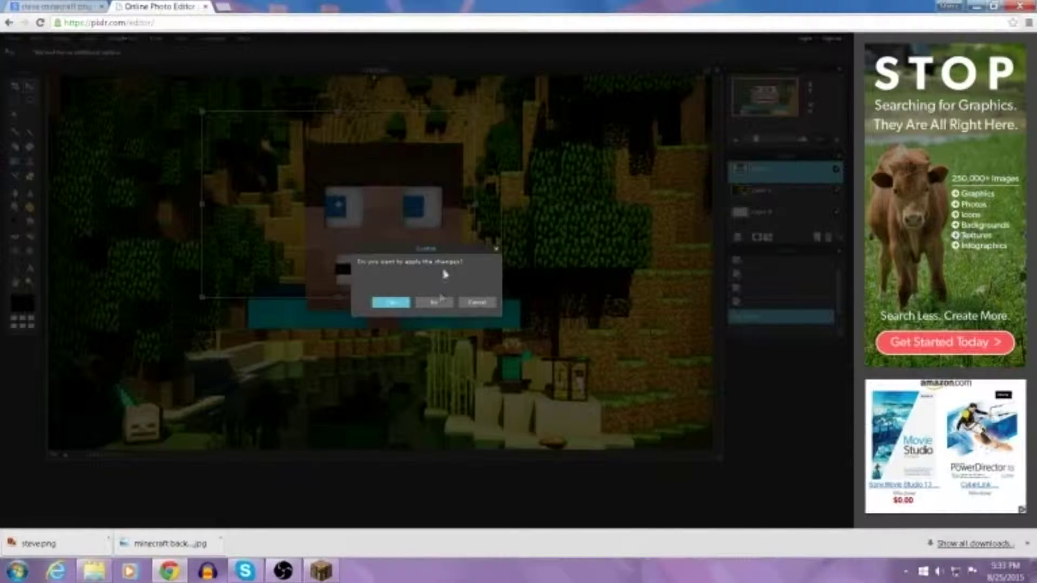
{"action": "left_click", "coordinate": [496, 250]}
{"action": "mouse_move", "coordinate": [485, 246]}
{"action": "left_mouse_down"}
{"action": "mouse_move", "coordinate": [433, 247]}
{"action": "mouse_move", "coordinate": [410, 185]}
{"action": "mouse_move", "coordinate": [392, 306]}
{"action": "left_mouse_up"}
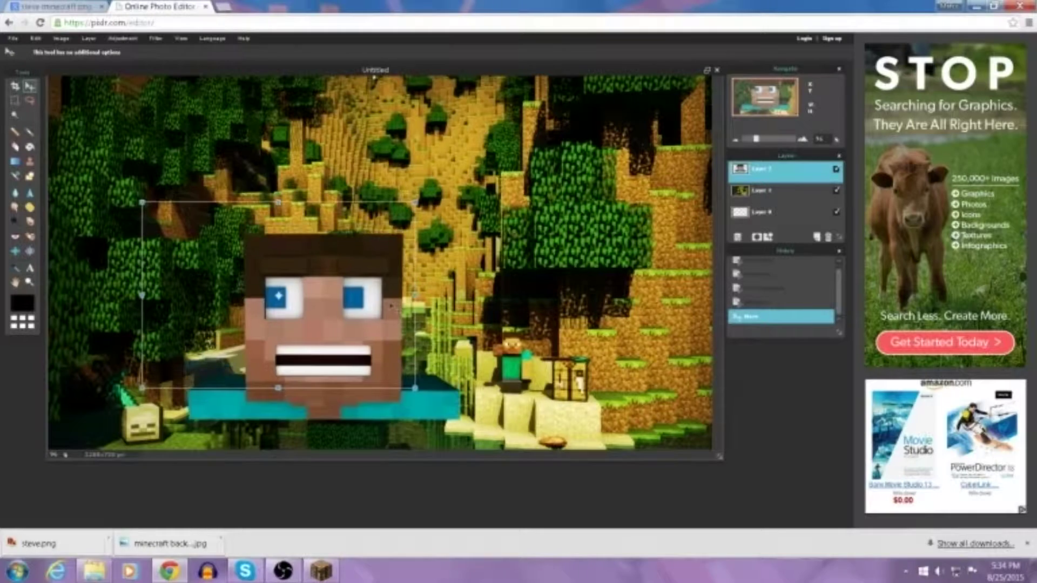
{"action": "left_click", "coordinate": [484, 298]}
{"action": "left_click", "coordinate": [391, 303]}
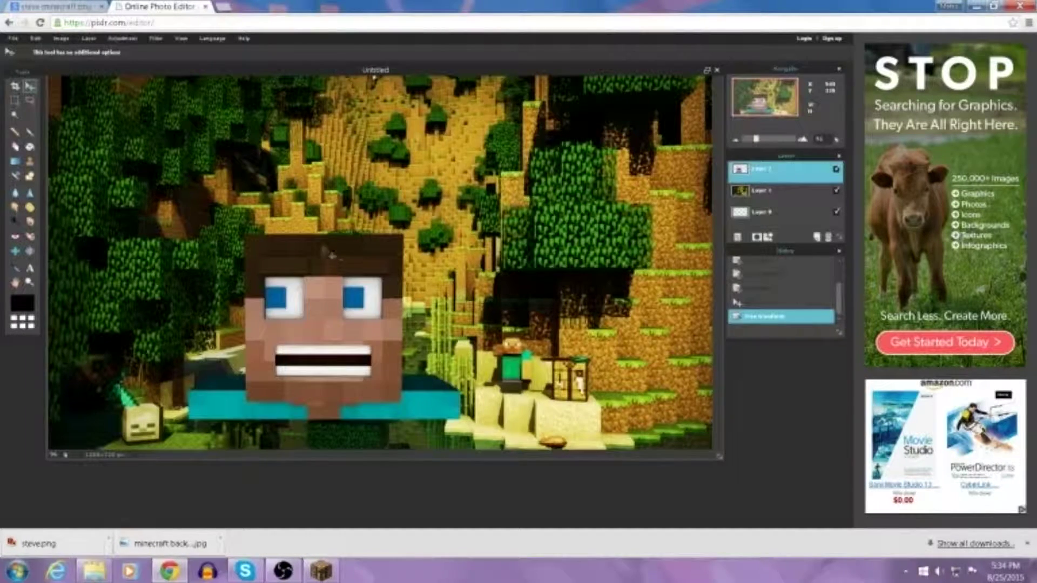
{"action": "mouse_move", "coordinate": [332, 261]}
{"action": "left_mouse_down"}
{"action": "mouse_move", "coordinate": [377, 171]}
{"action": "mouse_move", "coordinate": [312, 205]}
{"action": "mouse_move", "coordinate": [345, 286]}
{"action": "left_mouse_up"}
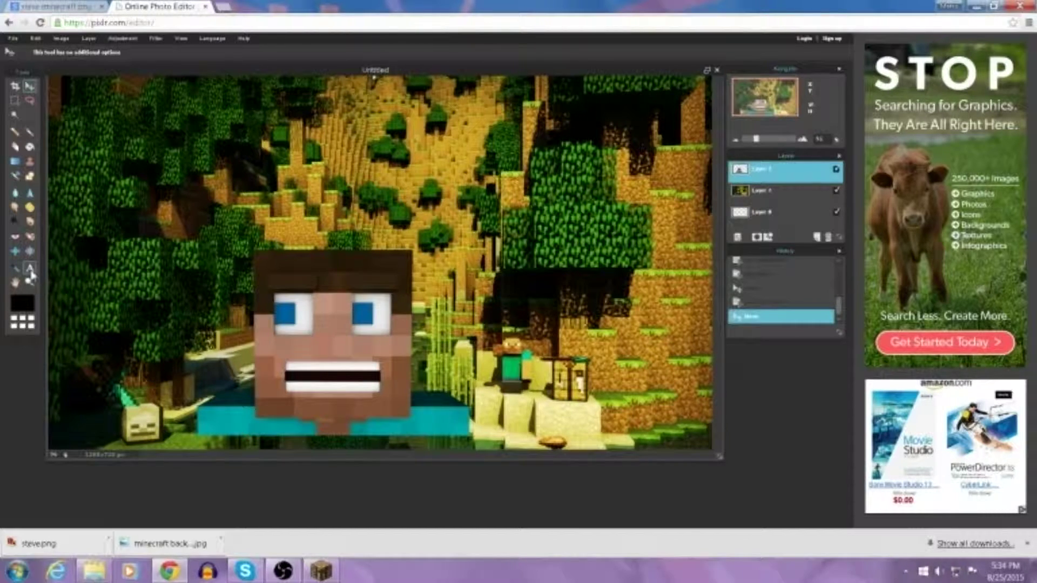
- Select the Text tool
{"action": "left_click", "coordinate": [30, 270]}
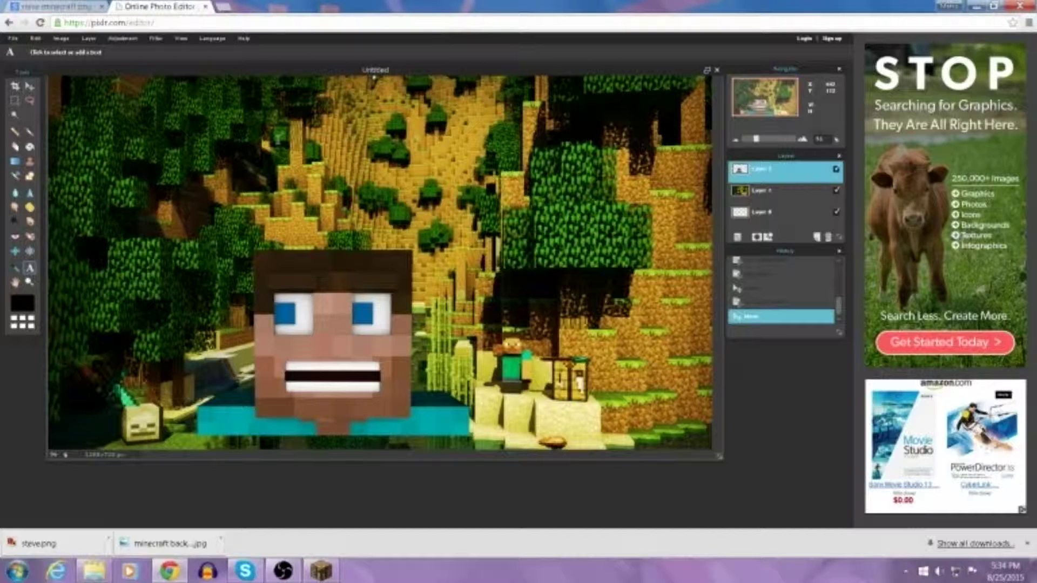
- Add the text 'EPIC THUMBNAILS FOR YOUR VIDEOS' and drag it left and down
{"action": "left_click", "coordinate": [327, 170]}
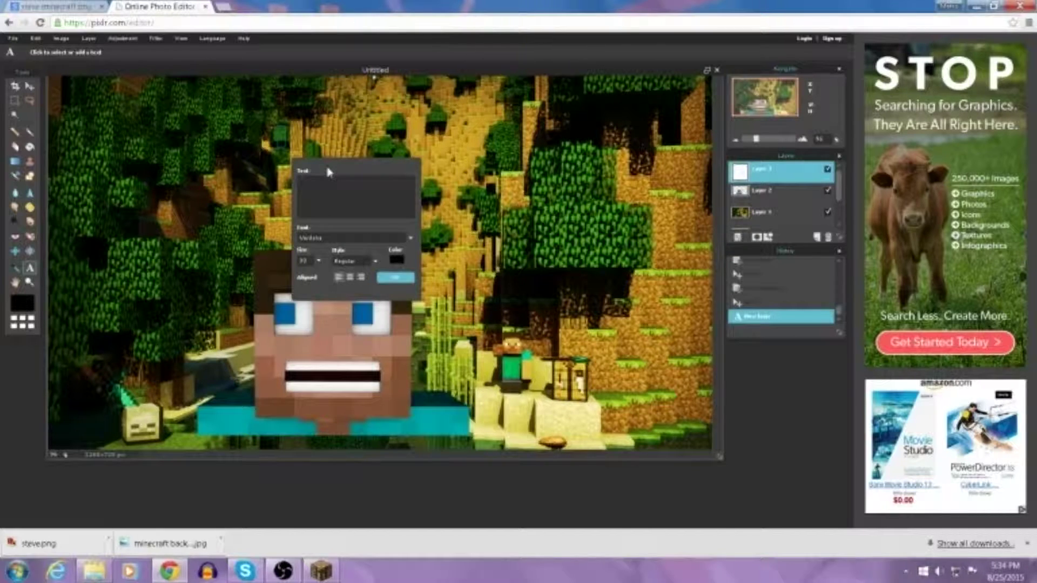
{"action": "type", "text": "EPIC T"}
{"action": "type", "text": "HUMBNAI"}
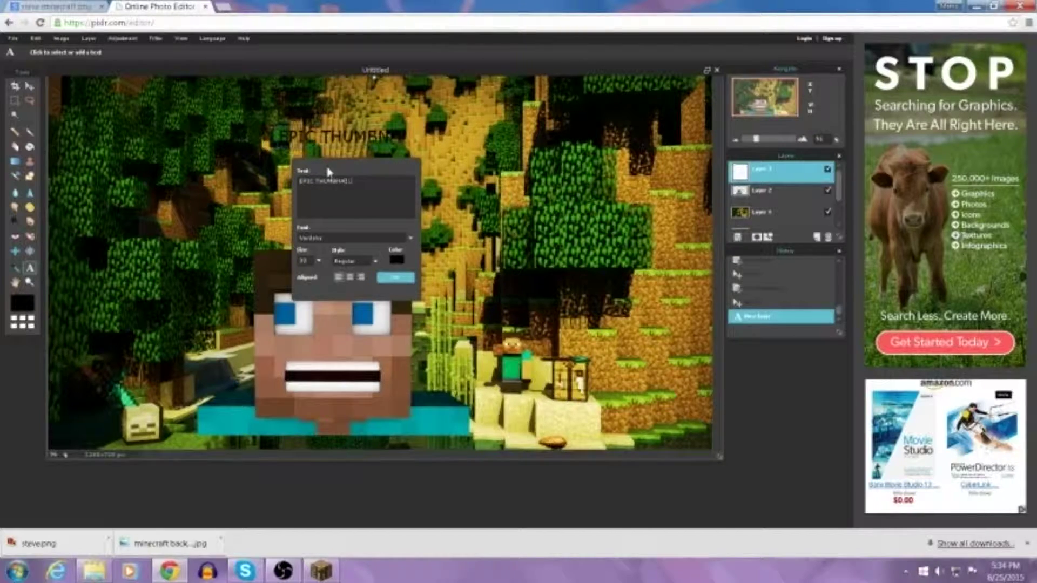
{"action": "type", "text": "LS FOR"}
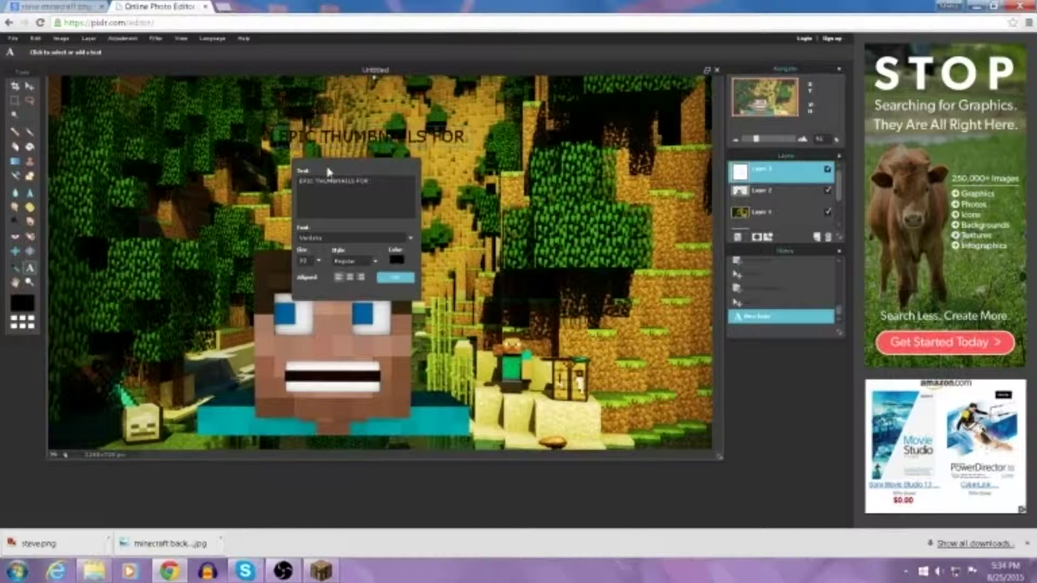
{"action": "type", "text": " YOUR VIDEOS"}
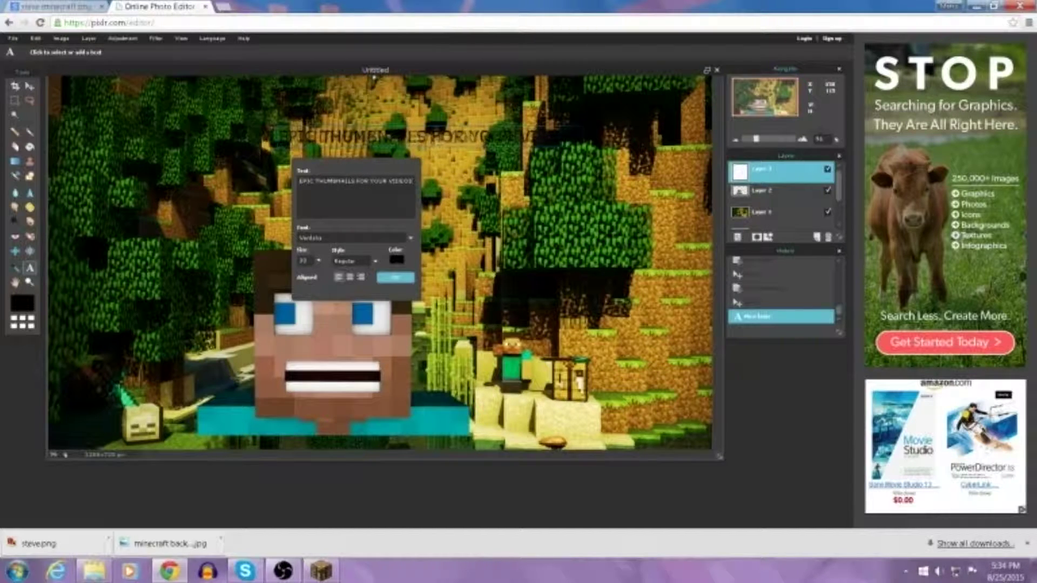
{"action": "mouse_move", "coordinate": [436, 145]}
{"action": "left_mouse_down"}
{"action": "mouse_move", "coordinate": [405, 151]}
{"action": "mouse_move", "coordinate": [364, 194]}
{"action": "left_mouse_up"}
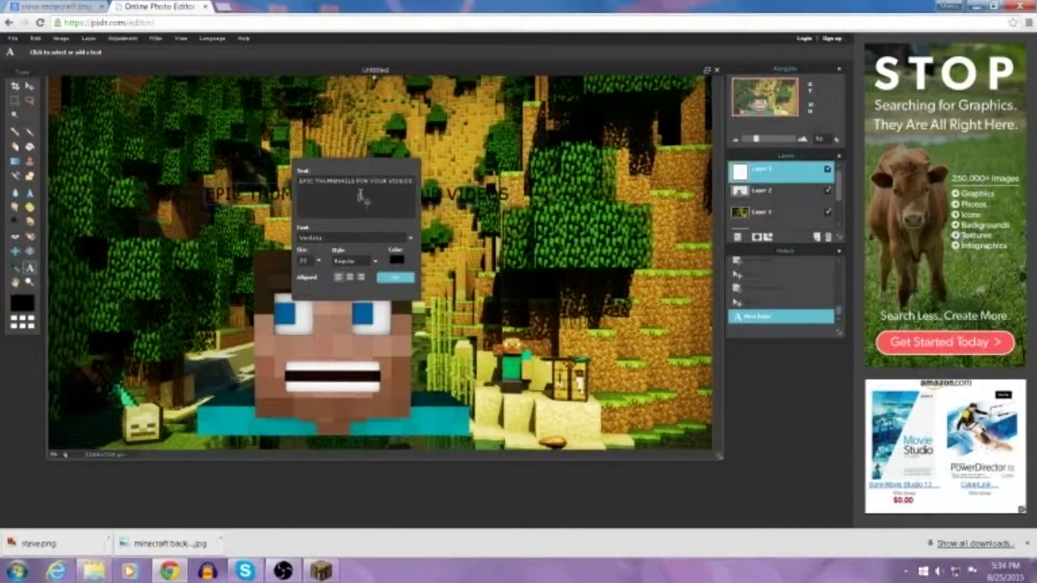
- Resize the 'EPIC THUMBNAILS FOR YOUR VIDEOS' title text and set its style to Bold
{"action": "left_click", "coordinate": [318, 263]}
{"action": "left_click_drag", "start_coordinate": [275, 276], "coordinate": [323, 278]}
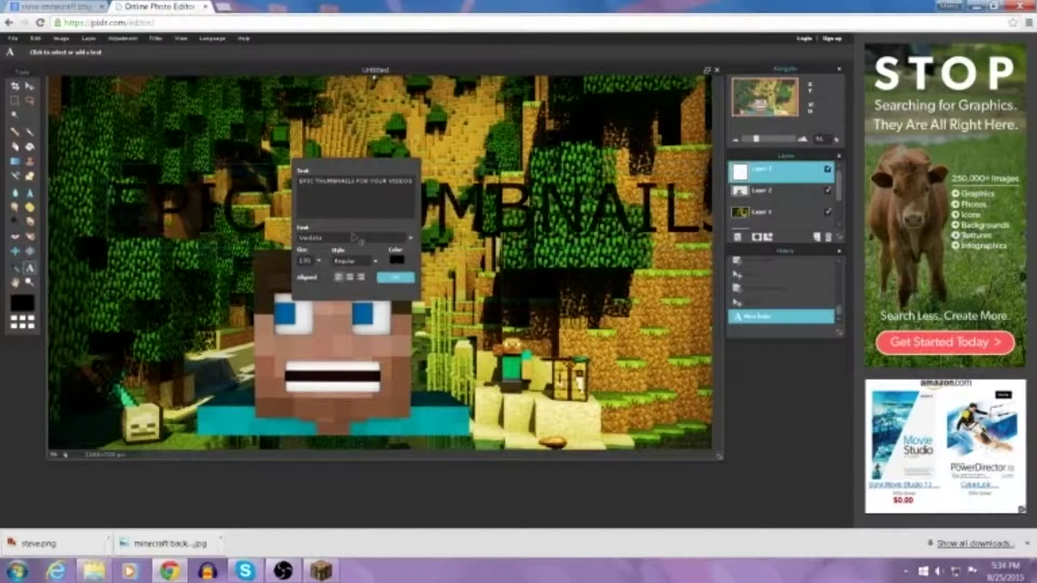
{"action": "left_click", "coordinate": [318, 263]}
{"action": "left_click_drag", "start_coordinate": [322, 277], "coordinate": [291, 280]}
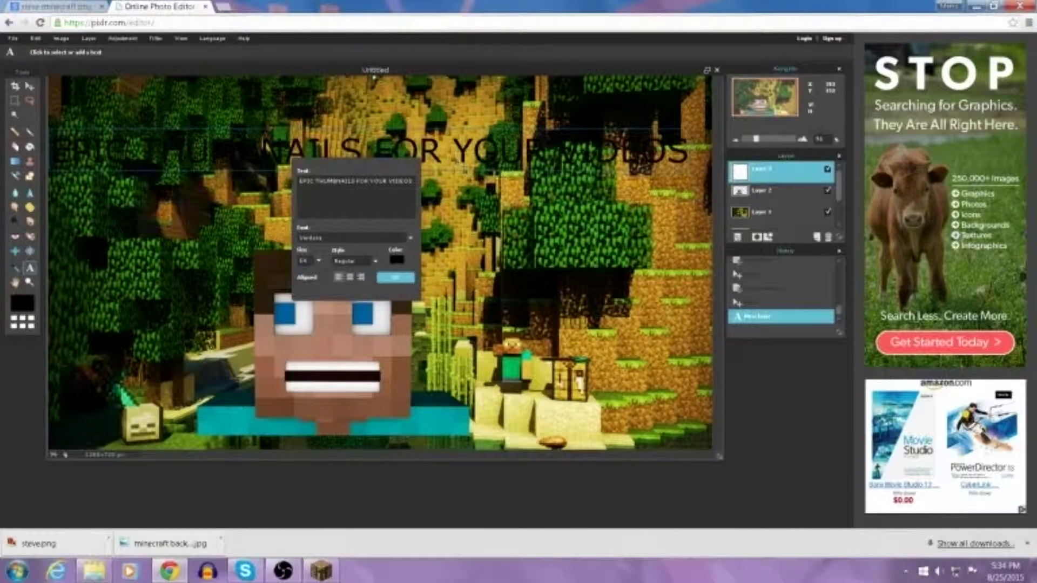
{"action": "left_click", "coordinate": [375, 263]}
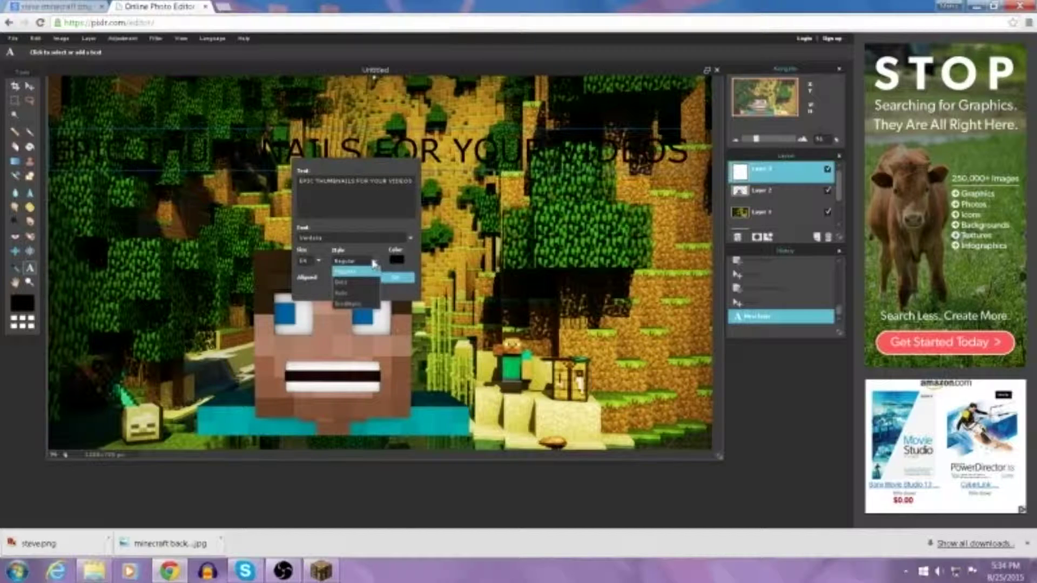
{"action": "left_click", "coordinate": [349, 282]}
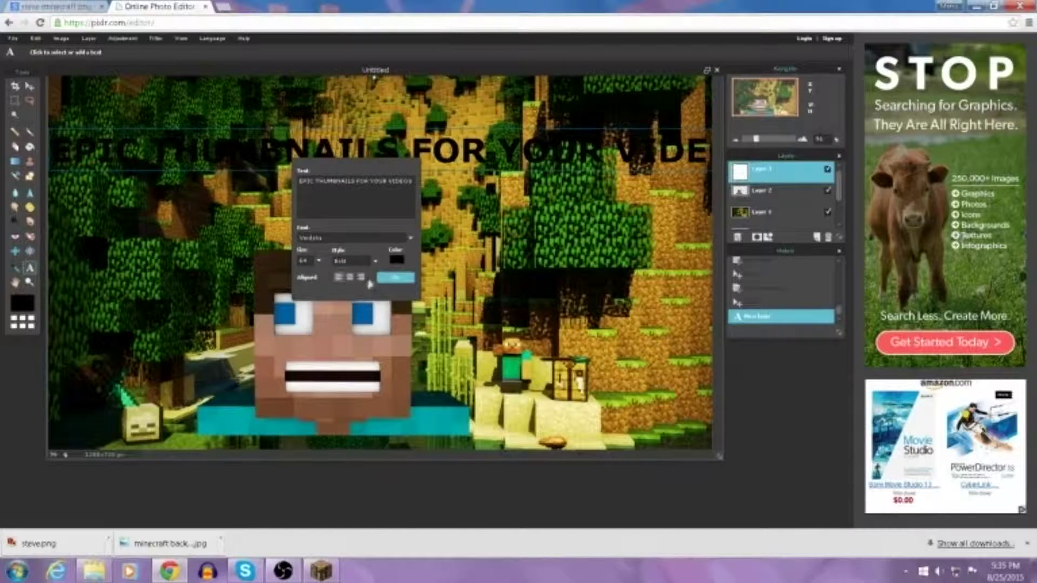
- Change the bold headline's text colour from black to vivid blue
{"action": "left_click", "coordinate": [397, 261]}
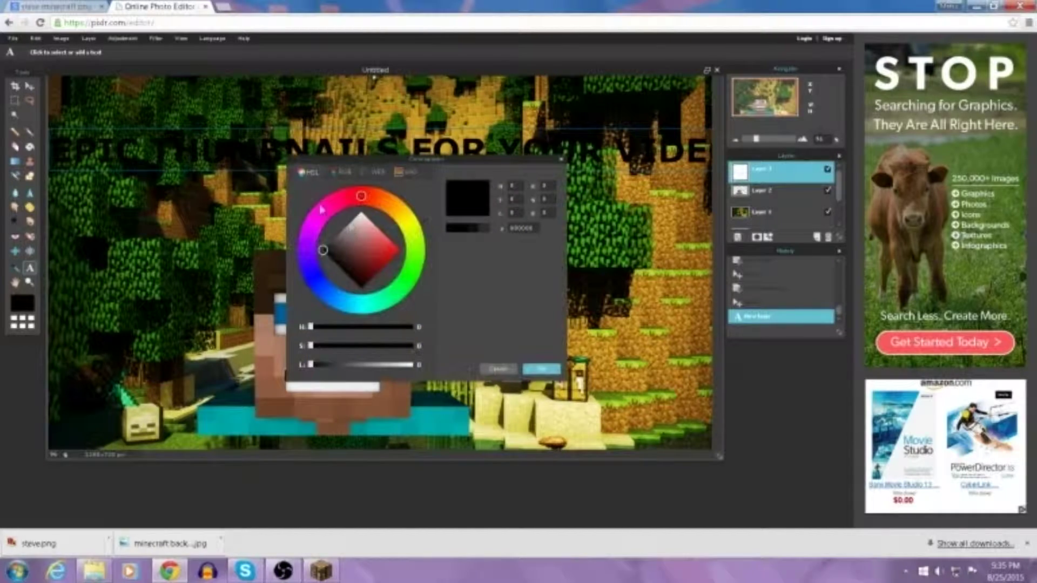
{"action": "left_click_drag", "start_coordinate": [307, 242], "coordinate": [311, 272]}
{"action": "left_click", "coordinate": [398, 251]}
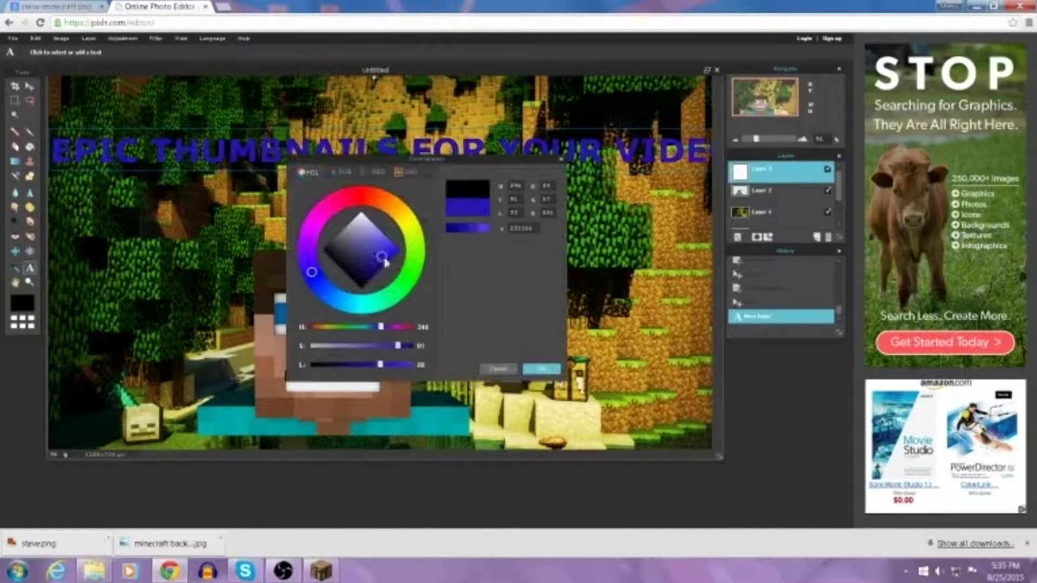
{"action": "left_click", "coordinate": [549, 373]}
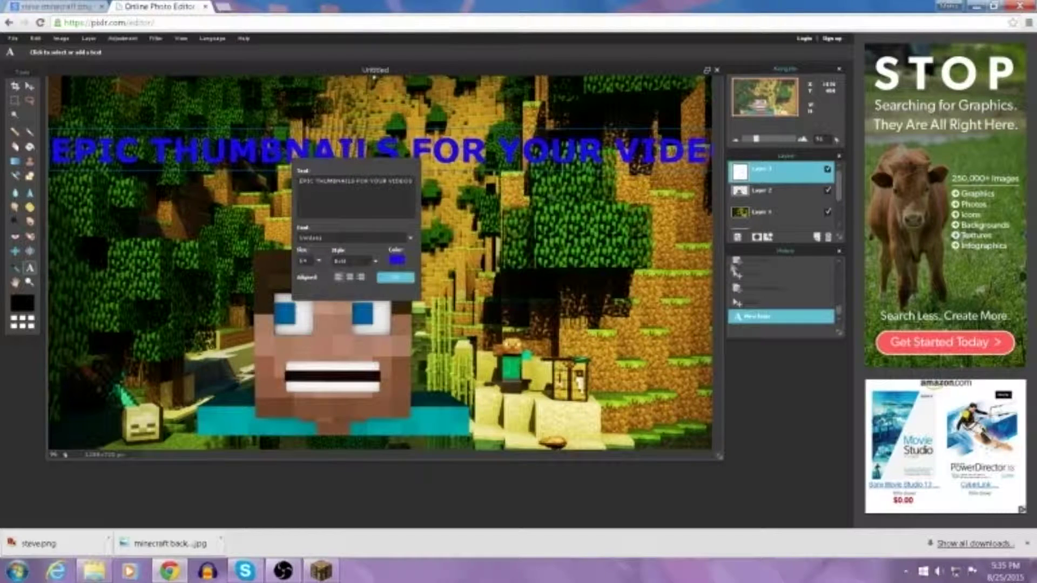
{"action": "left_click", "coordinate": [767, 238]}
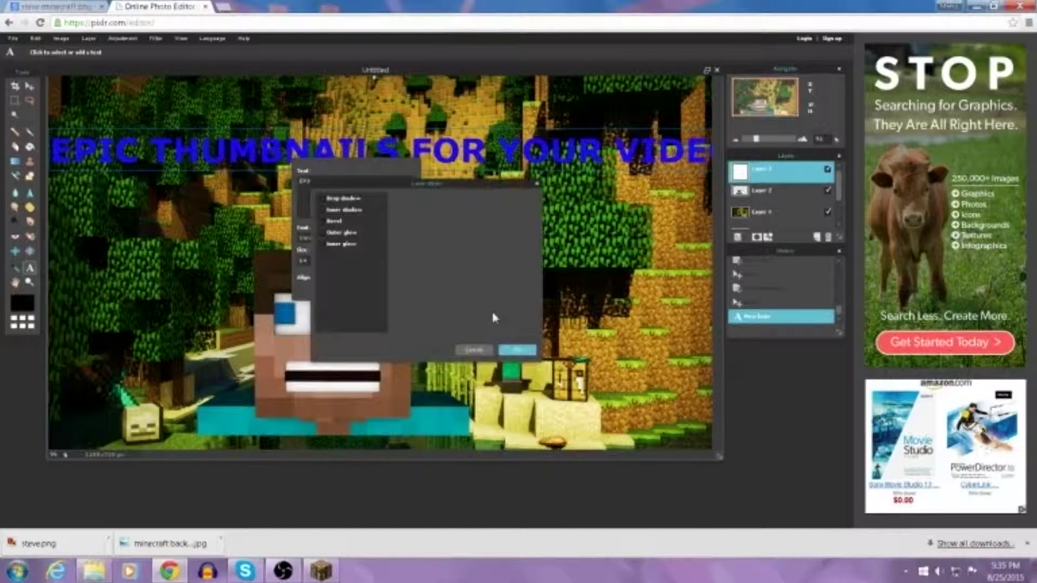
- Try drop shadow, inner shadow, bevel, outer glow and inner glow styles on the headline
{"action": "left_click", "coordinate": [323, 200]}
{"action": "left_click", "coordinate": [324, 210]}
{"action": "left_click", "coordinate": [324, 222]}
{"action": "left_click", "coordinate": [324, 222]}
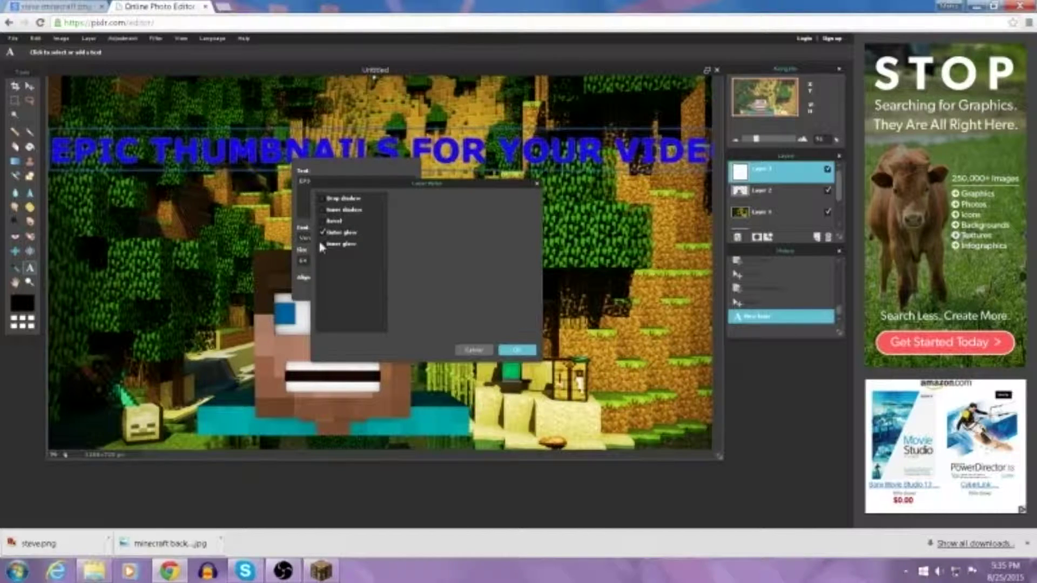
{"action": "left_click", "coordinate": [322, 243]}
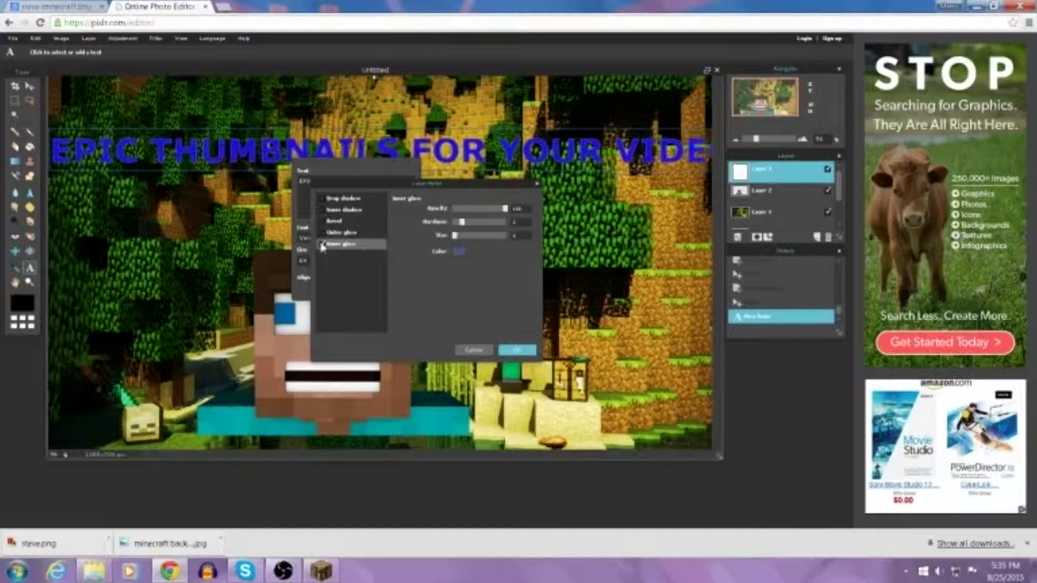
{"action": "left_click", "coordinate": [322, 243]}
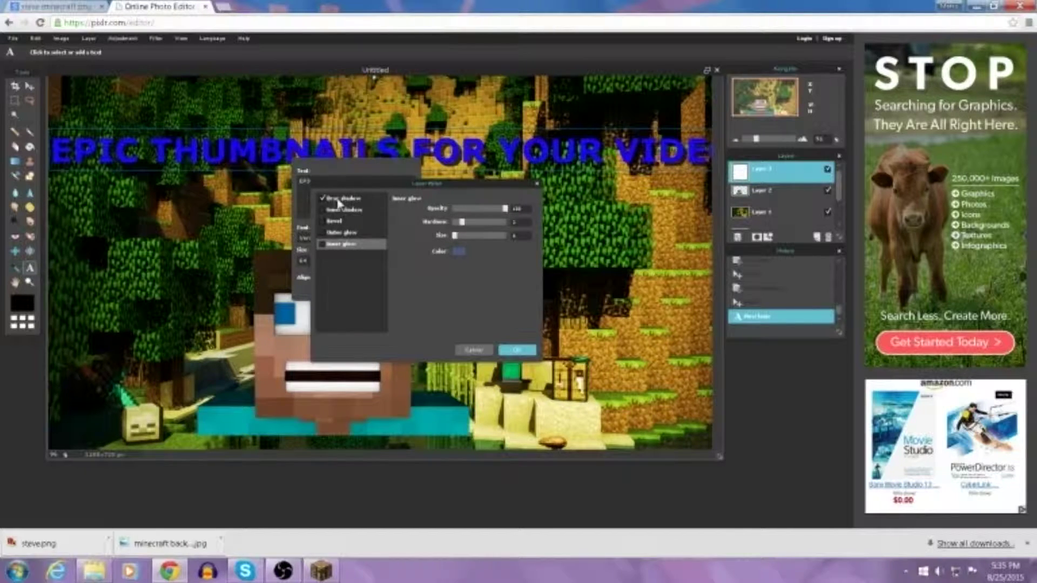
- Give the drop shadow lower opacity and a black colour
{"action": "left_click", "coordinate": [323, 198]}
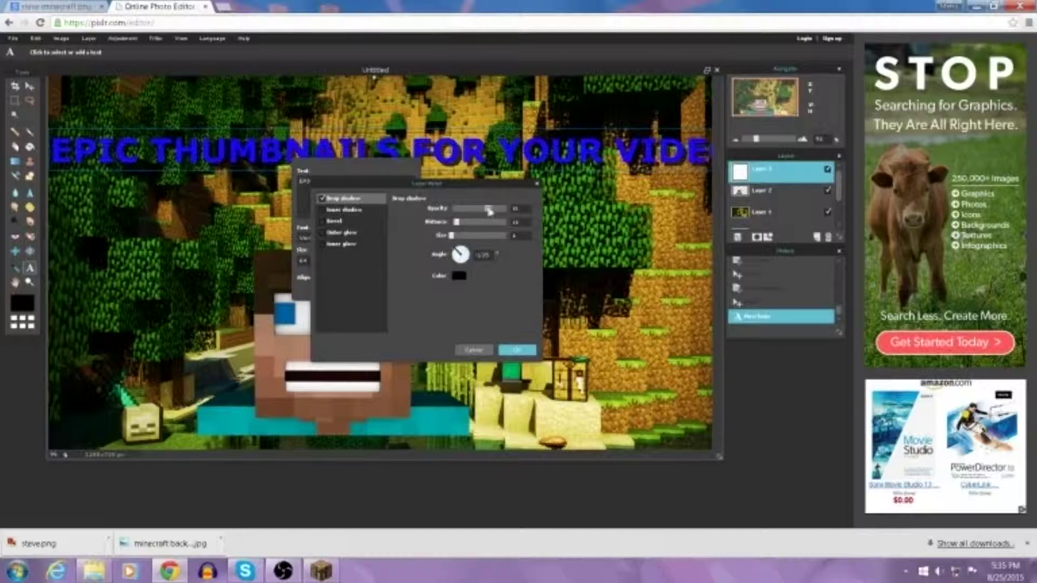
{"action": "left_click_drag", "start_coordinate": [489, 209], "coordinate": [453, 223]}
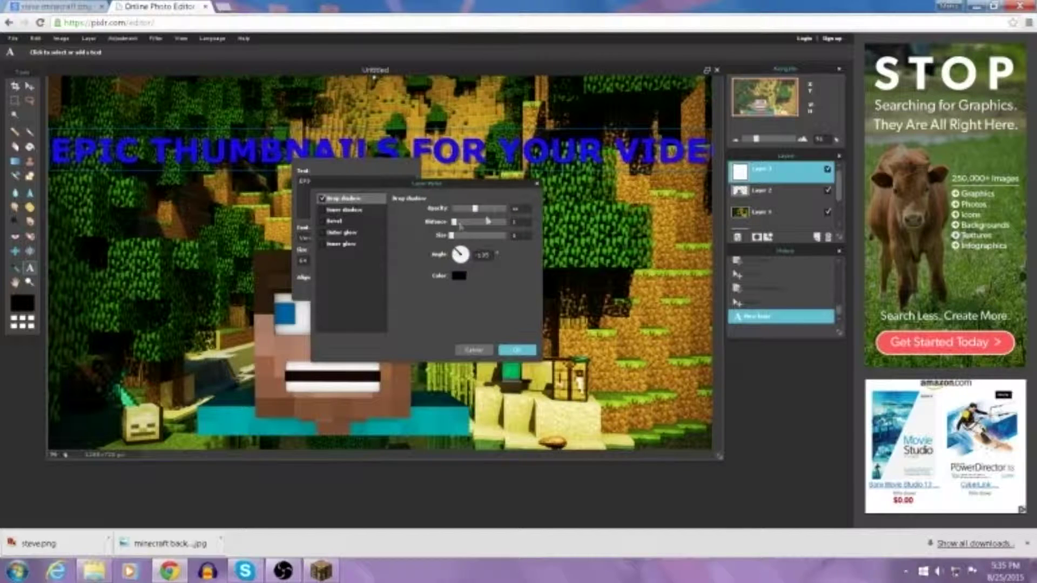
{"action": "left_click", "coordinate": [459, 277]}
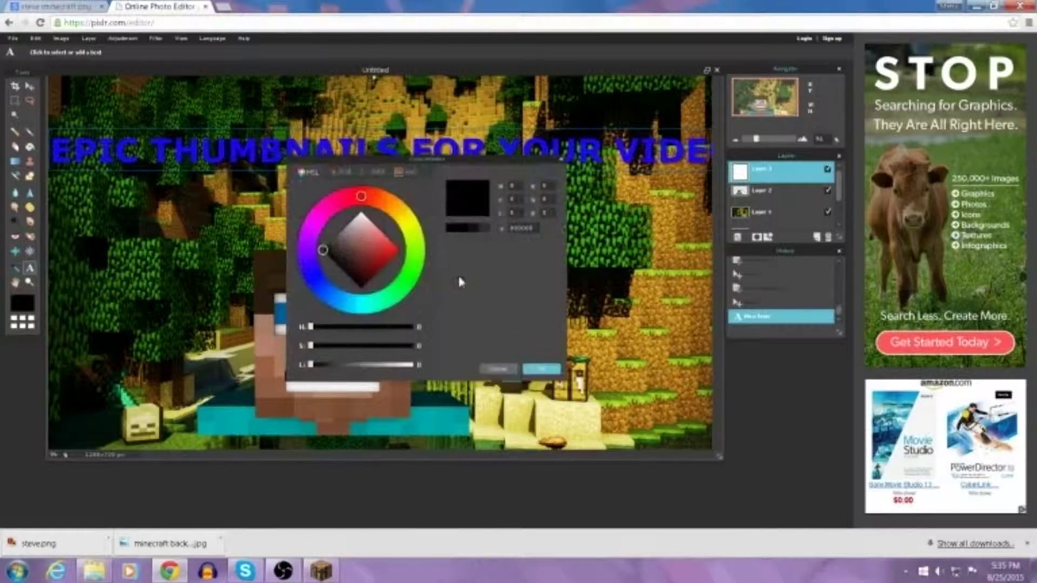
{"action": "left_click", "coordinate": [398, 251]}
{"action": "left_click", "coordinate": [322, 250]}
{"action": "left_click", "coordinate": [528, 374]}
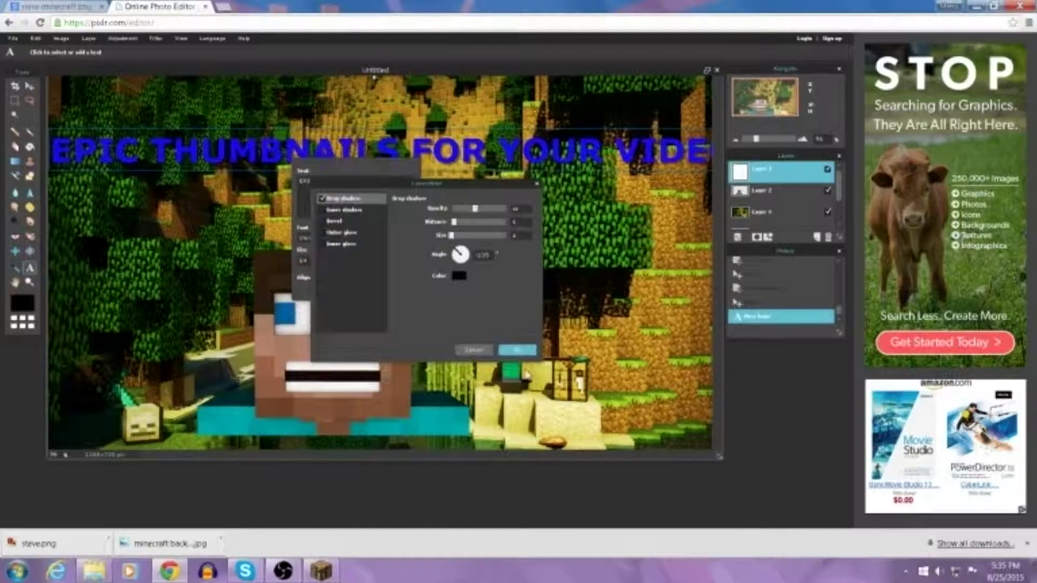
- Add an inner glow, fine-tune the shadow opacity, and apply both effects
{"action": "left_click", "coordinate": [322, 245]}
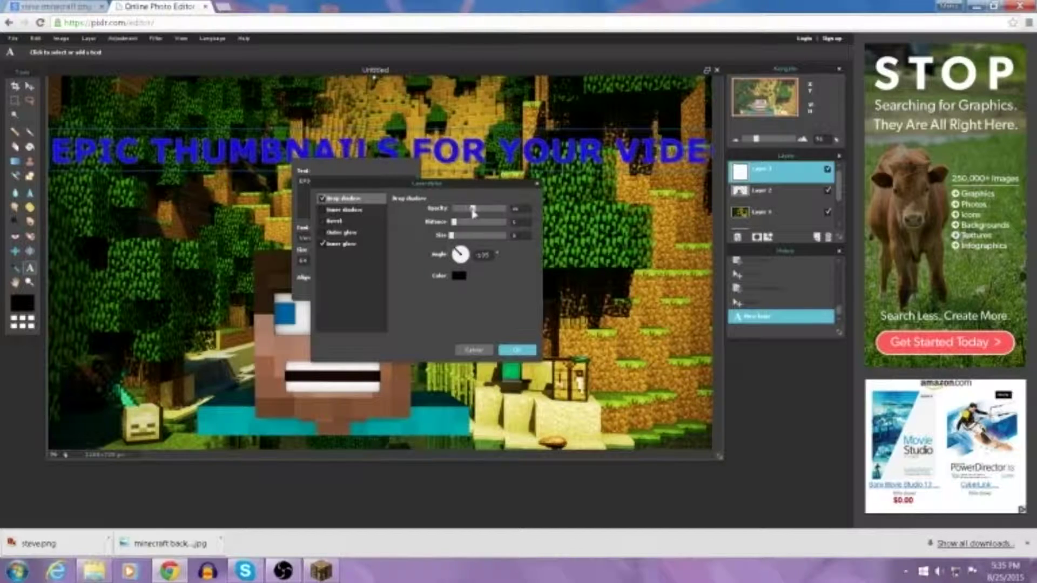
{"action": "left_click_drag", "start_coordinate": [473, 211], "coordinate": [467, 211]}
{"action": "left_click", "coordinate": [518, 352]}
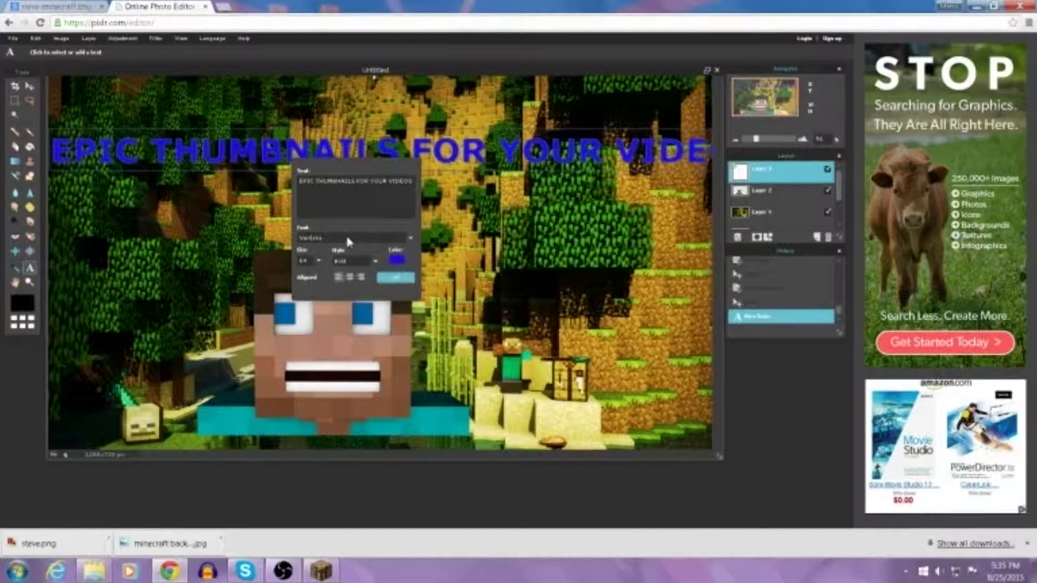
- Switch the blue headline to a heavier font and finish editing the text
{"action": "left_click", "coordinate": [412, 239]}
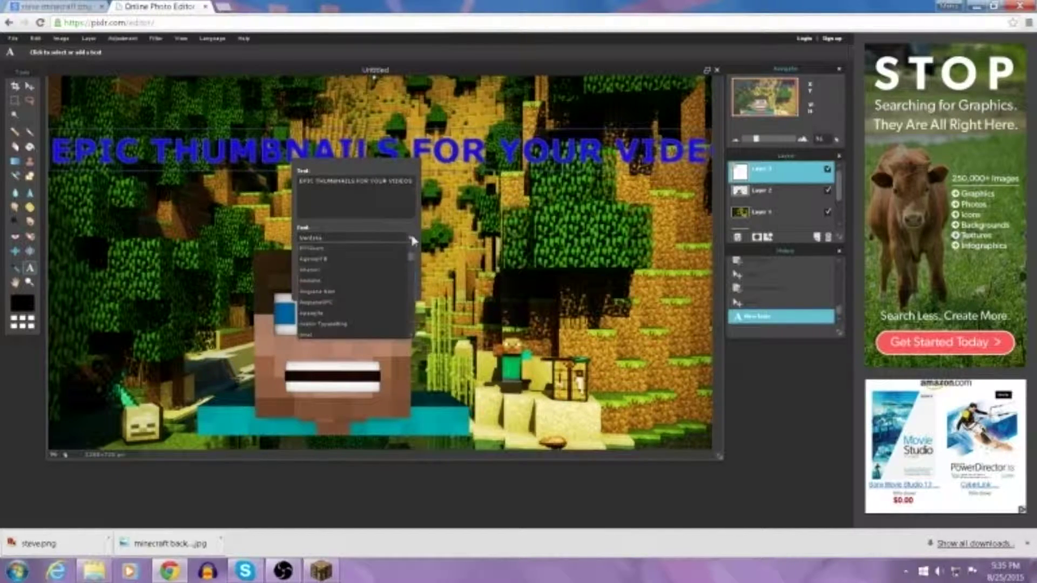
{"action": "left_click", "coordinate": [370, 269]}
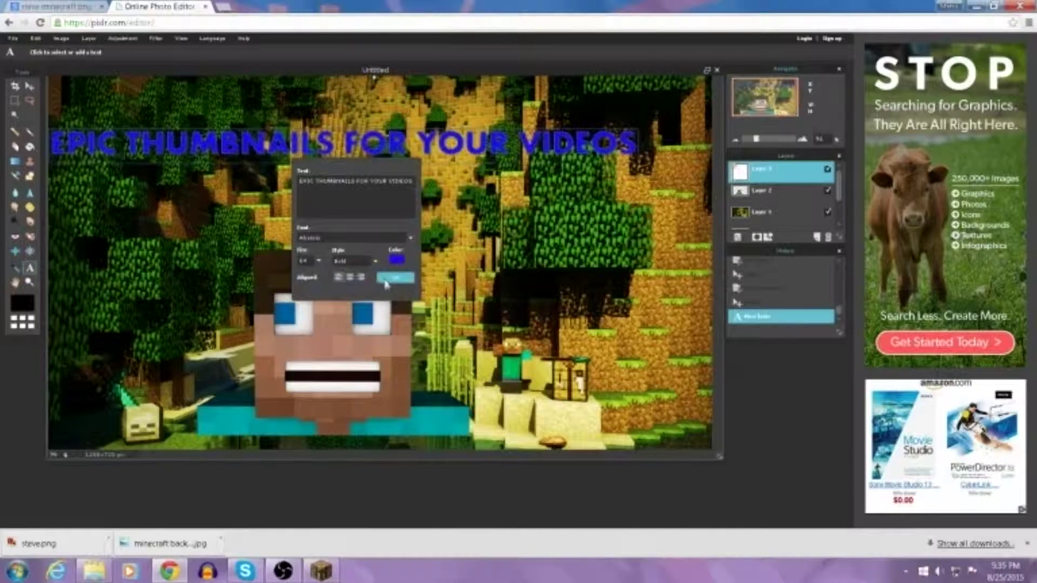
{"action": "left_click", "coordinate": [390, 280]}
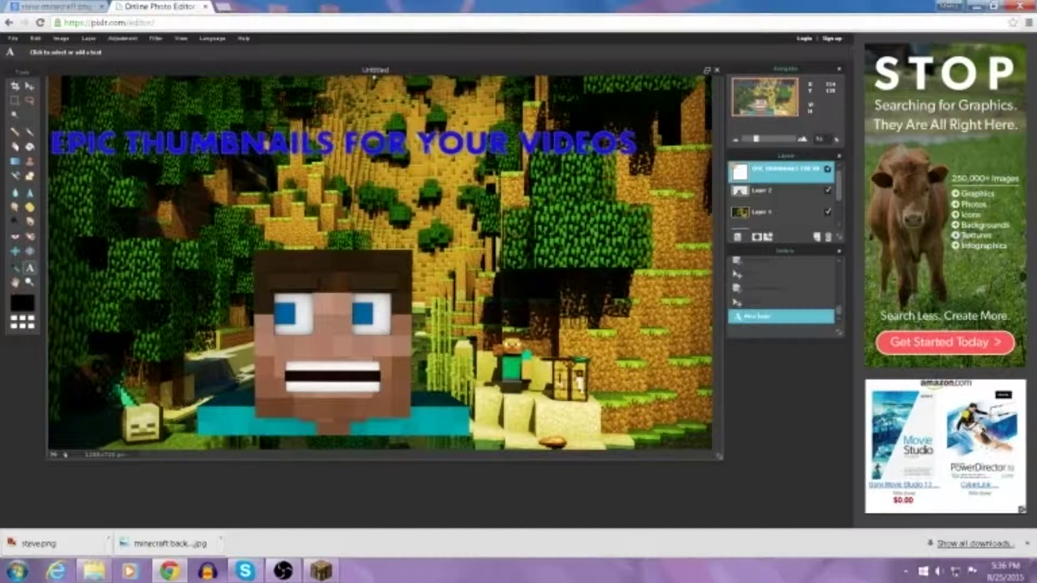
{"action": "left_click", "coordinate": [13, 38]}
- Set the thumbnail's save format to PNG and confirm the save settings
{"action": "left_click", "coordinate": [49, 103]}
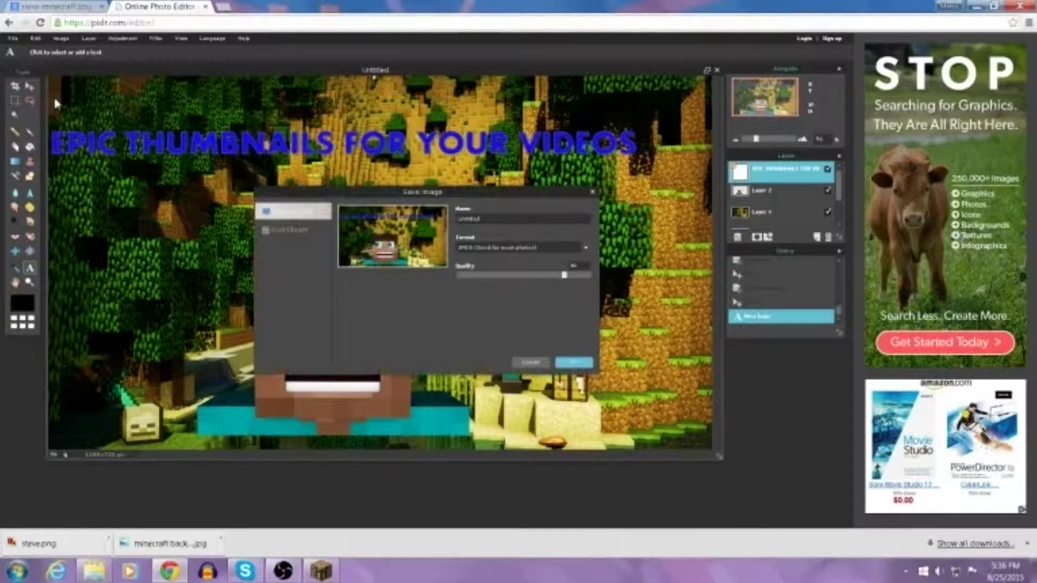
{"action": "left_click", "coordinate": [586, 249]}
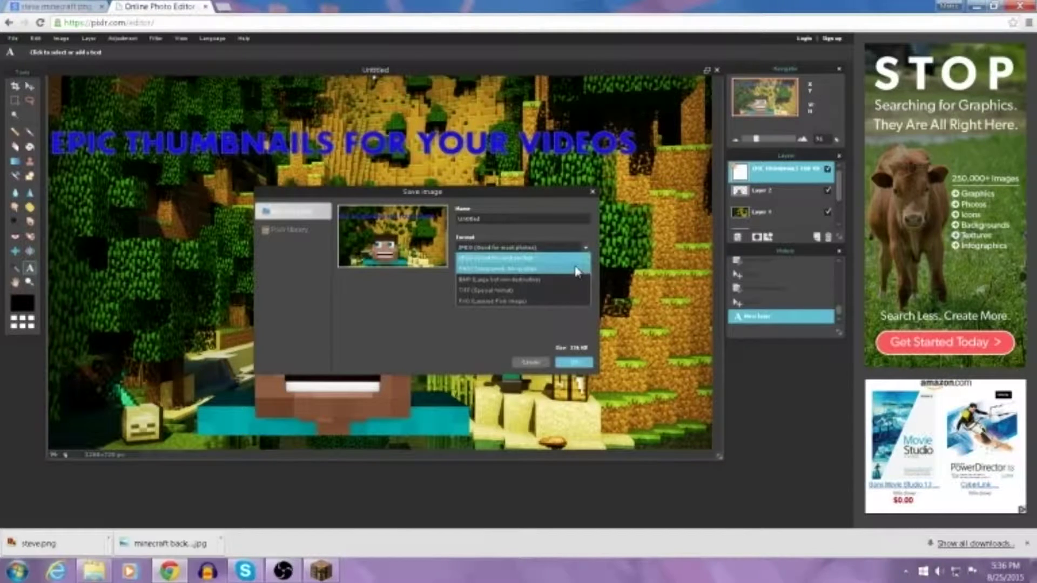
{"action": "left_click", "coordinate": [518, 269]}
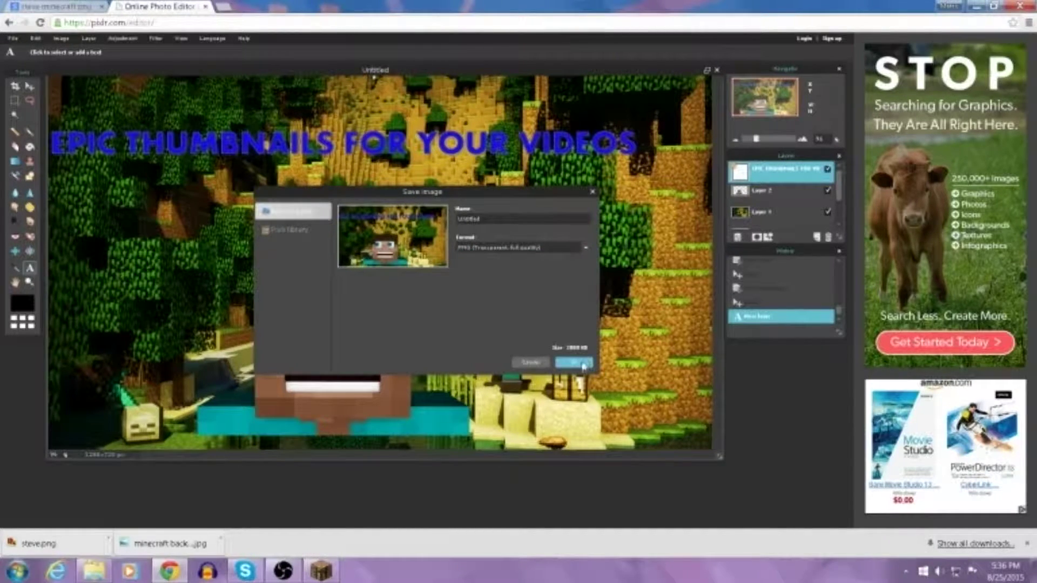
{"action": "left_click", "coordinate": [575, 363]}
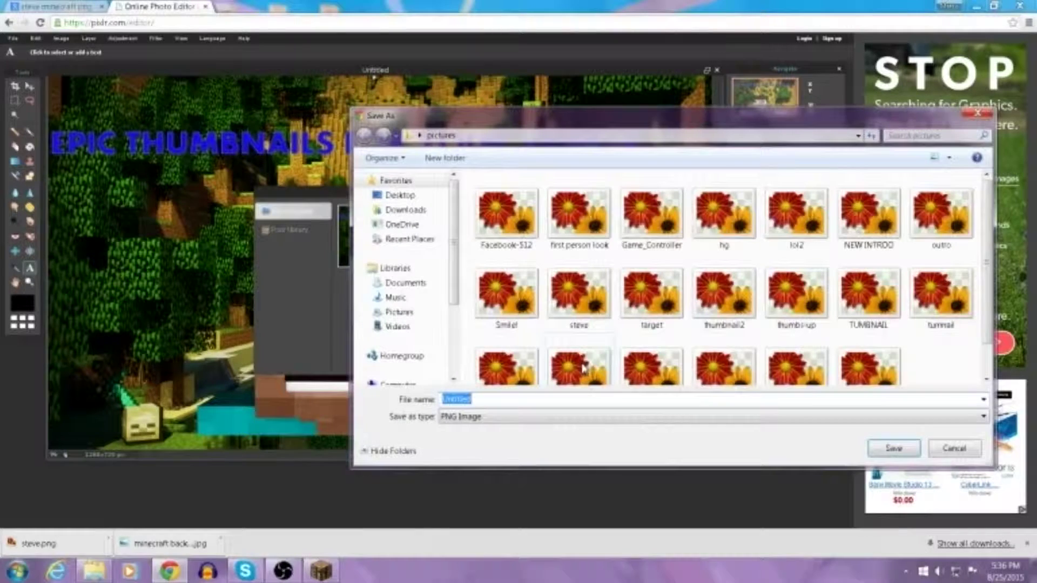
{"action": "mouse_move", "coordinate": [578, 367]}
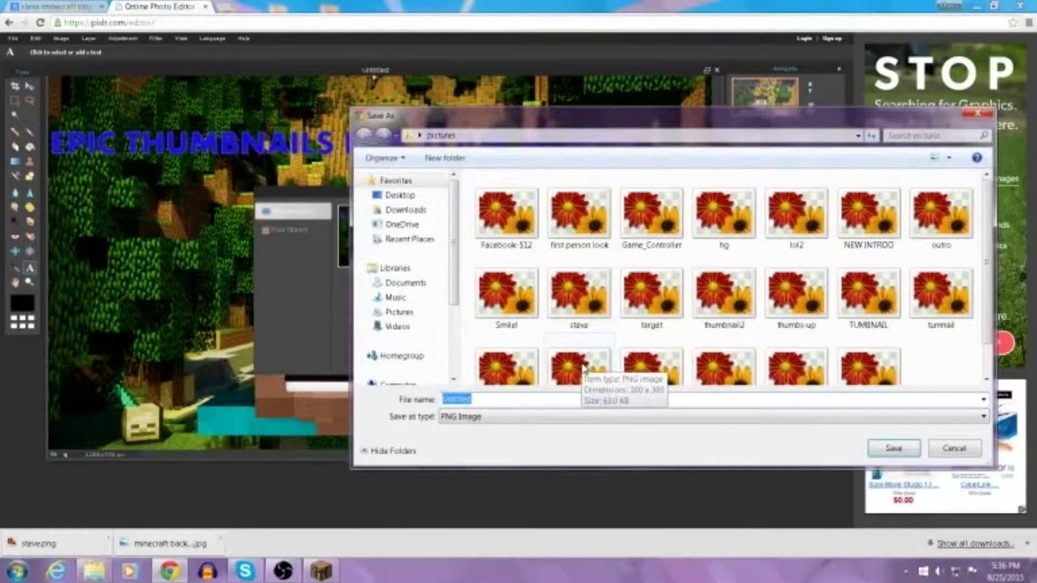
{"action": "type", "text": "THUMB"}
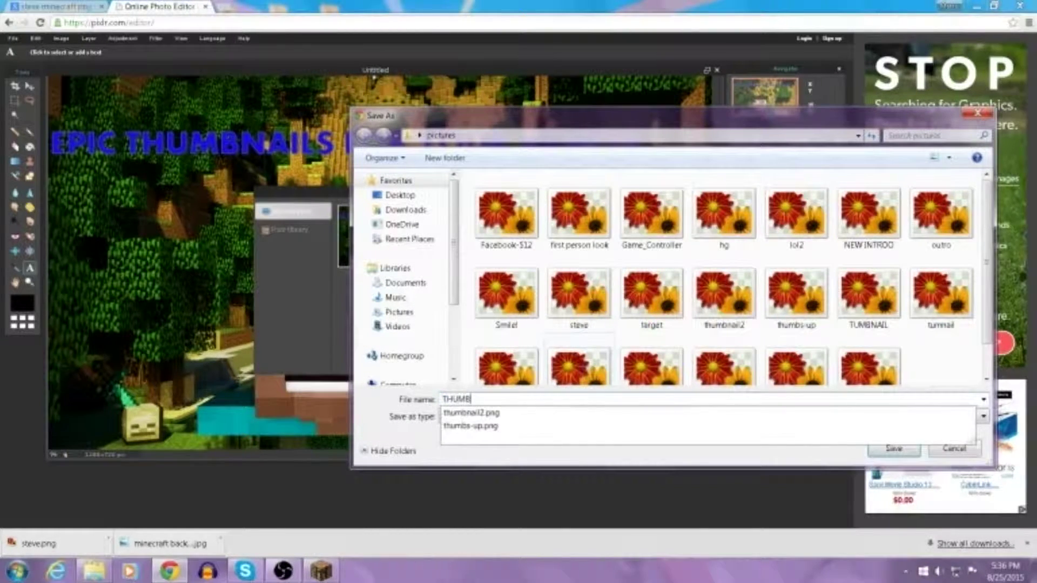
{"action": "type", "text": "NAIL3"}
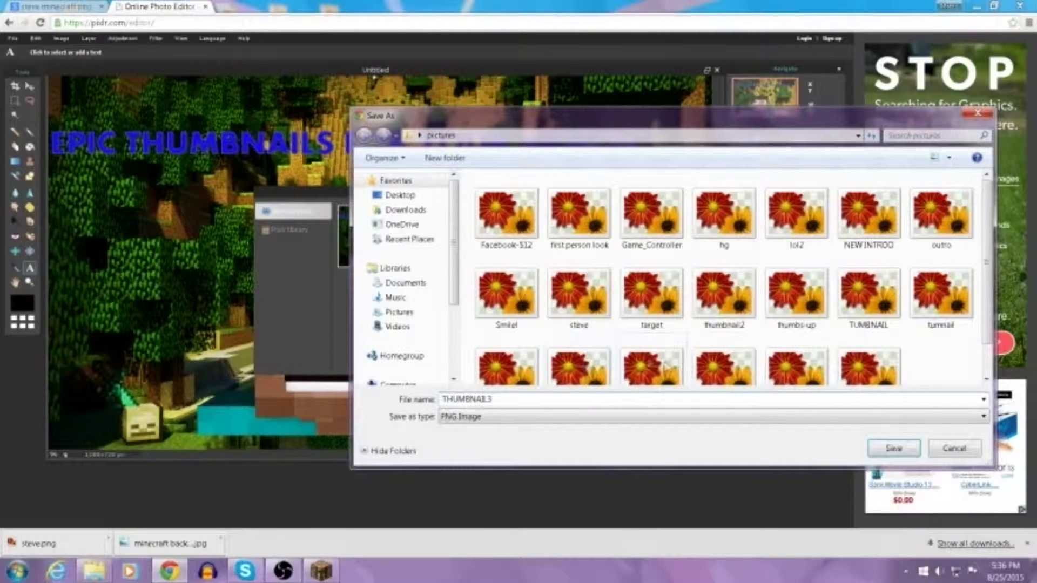
- Save the PNG as THUMBNAIL3 in the Pictures folder
{"action": "left_click", "coordinate": [894, 449]}
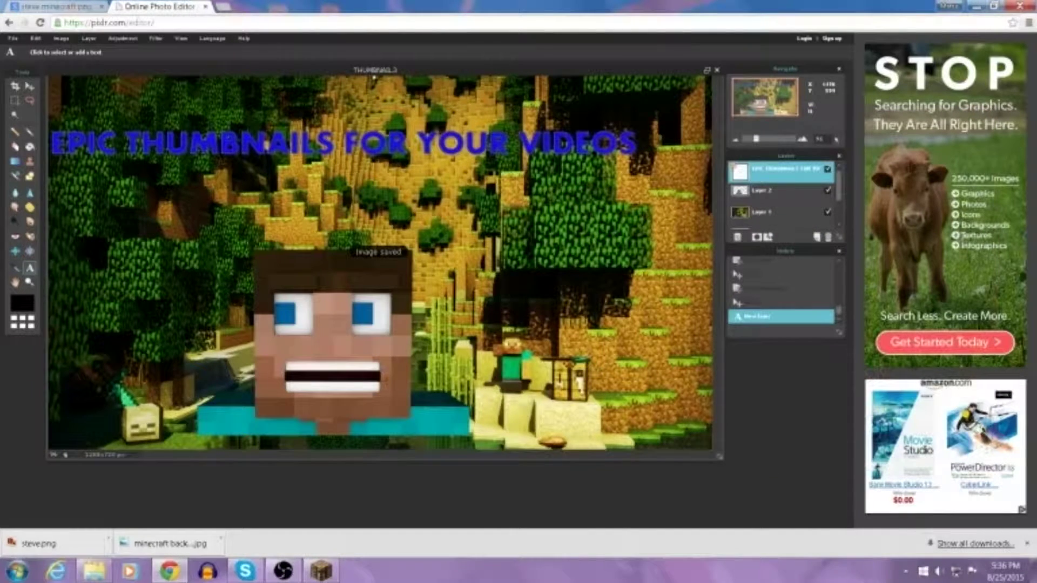